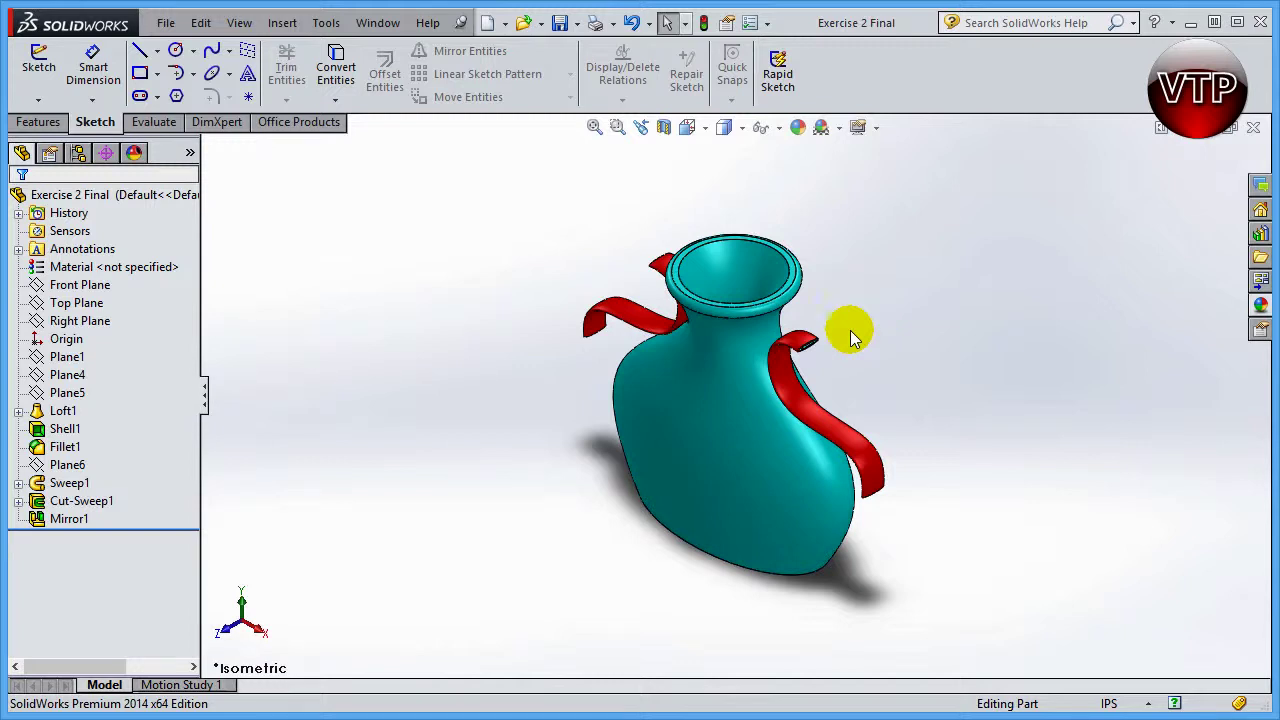
Identify the vase body as Loft1 and select it to reveal its profile sketches and spacing dimensions.
mouse_move(771, 508)
middle_mouse_down()
mouse_move(728, 563)
mouse_move(800, 451)
mouse_move(788, 480)
mouse_move(795, 400)
middle_mouse_up()
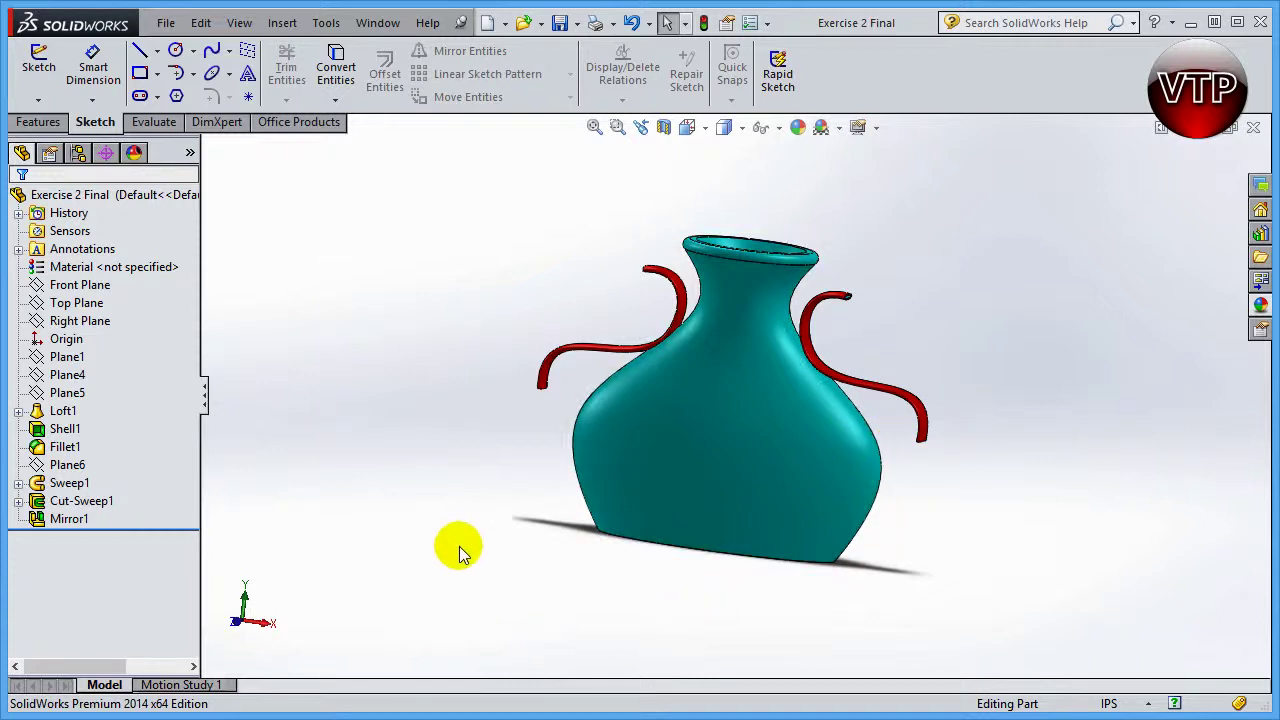
left_click(694, 409)
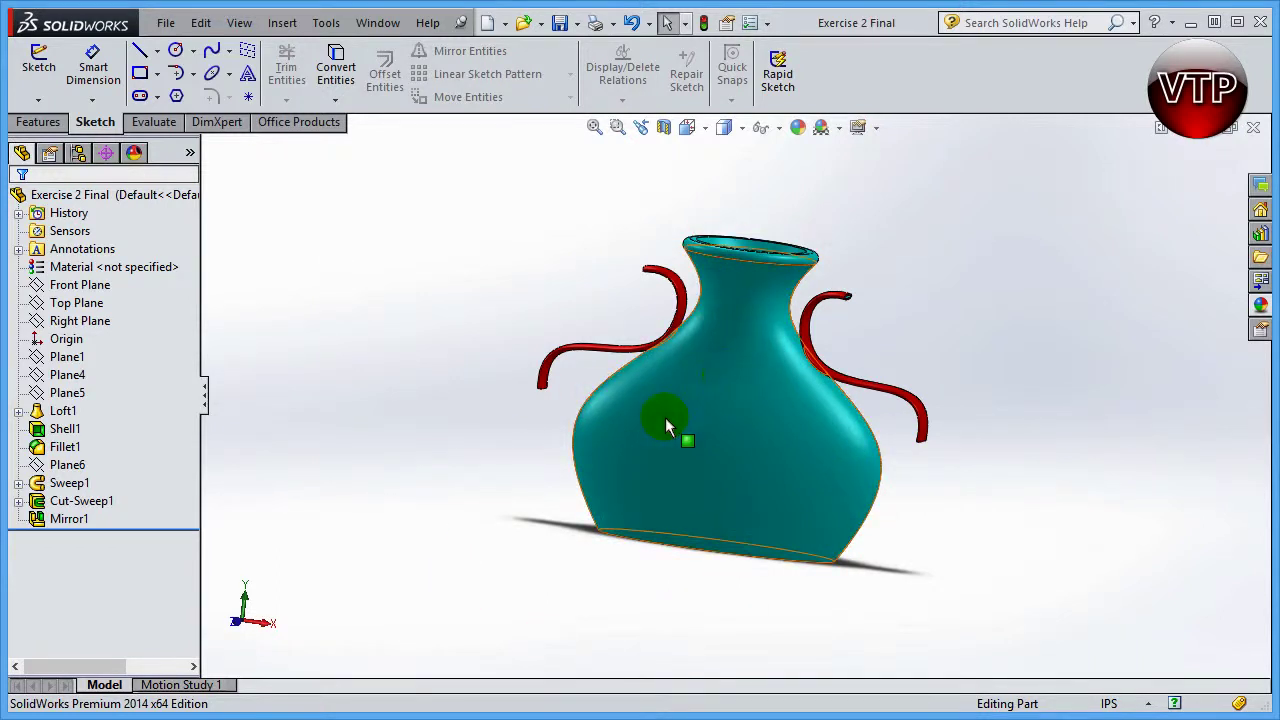
left_click(821, 259)
left_click(713, 289)
left_click(821, 396)
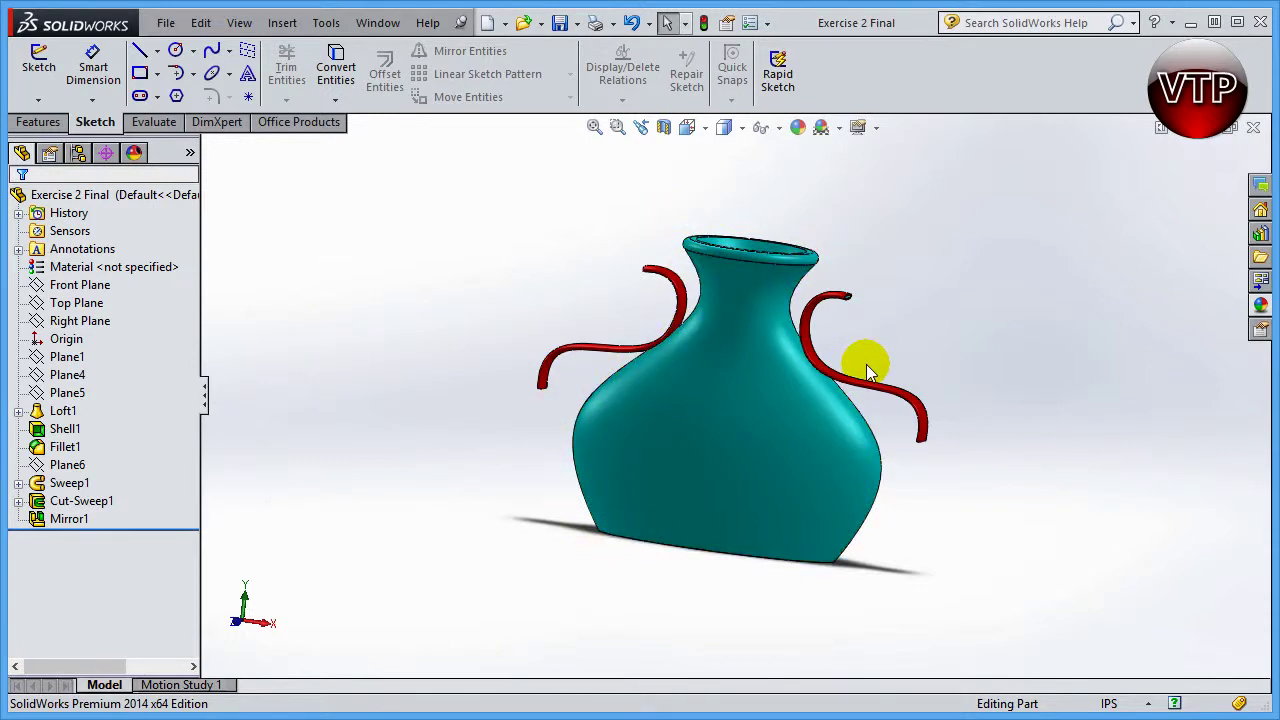
left_click(740, 381)
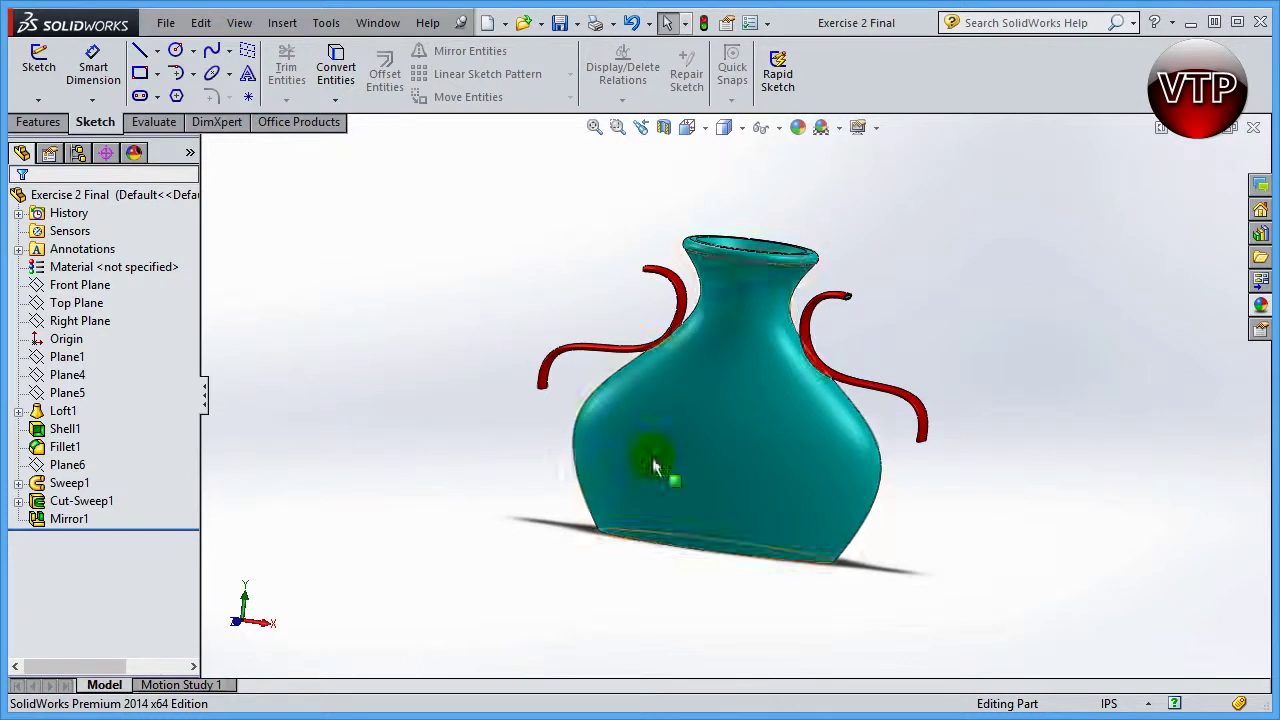
middle_click_drag(896, 254, 877, 296)
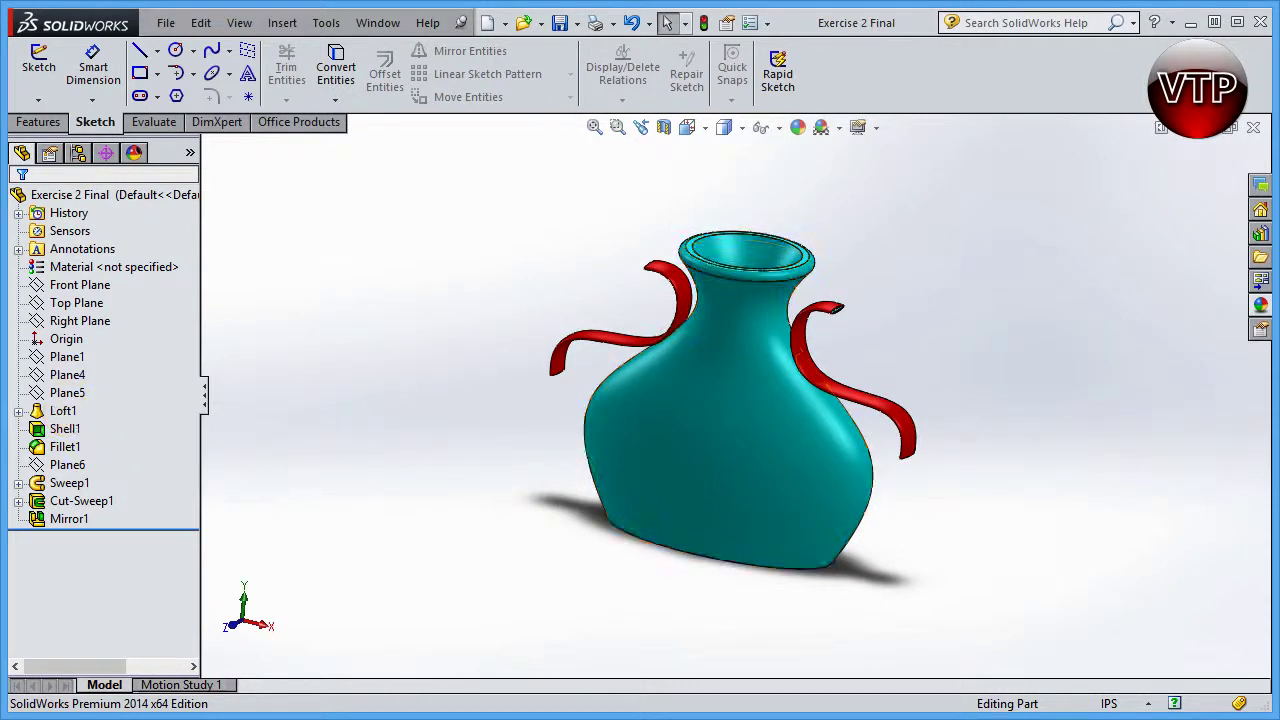
left_click(65, 410)
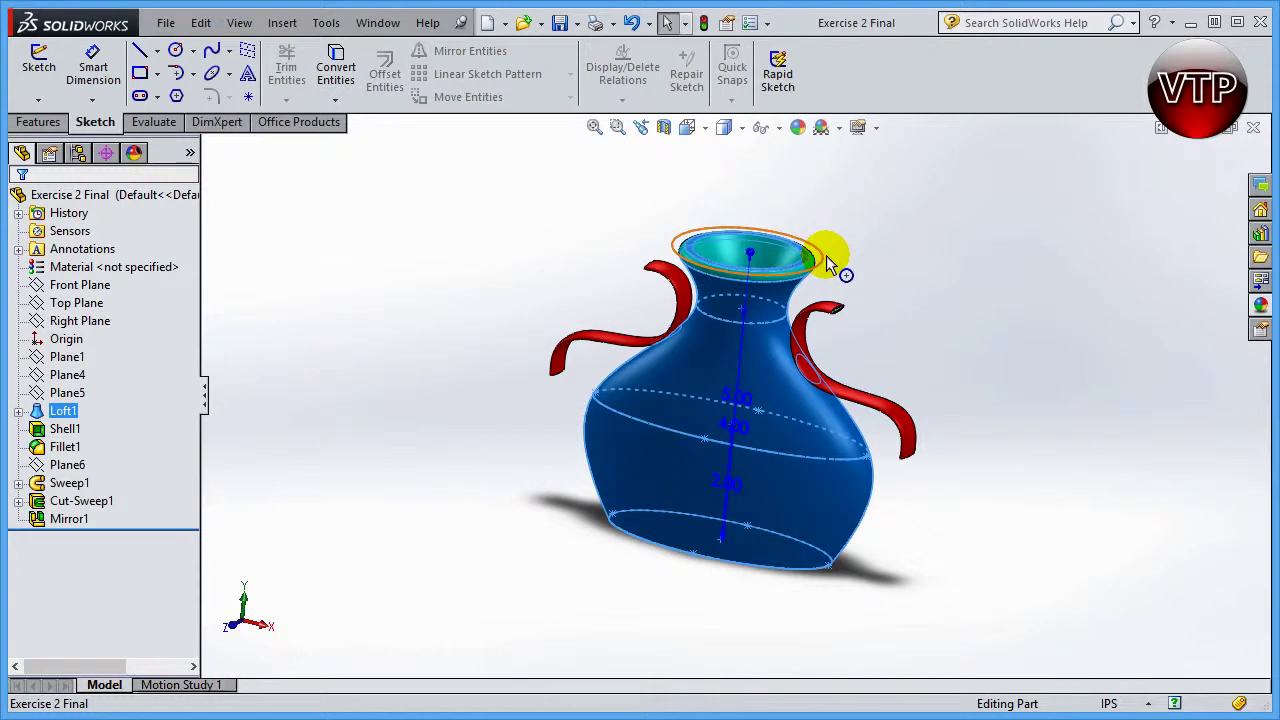
Expand Loft1 and inspect Sketch1, Sketch2, Sketch5 and Sketch6, noting Sketch6's 5.00 dimension.
left_click(19, 412)
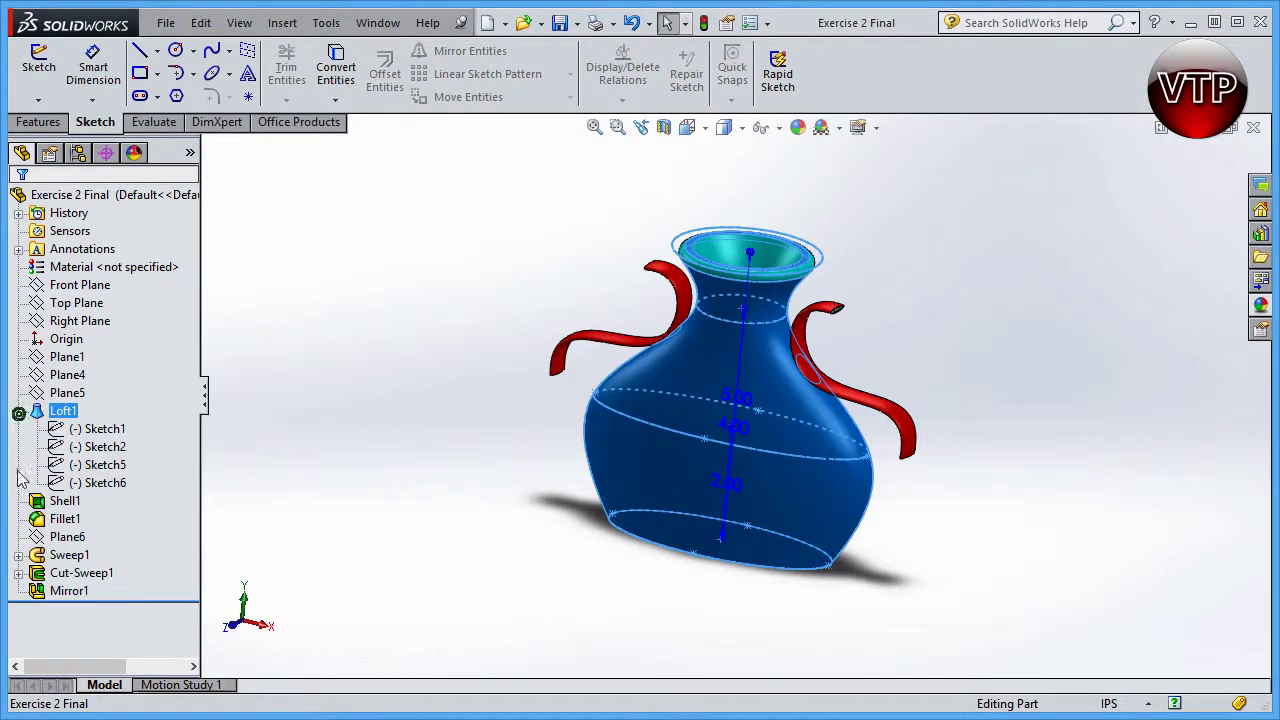
left_click(108, 430)
left_click(120, 448, "ctrl")
left_click(118, 465)
left_click(108, 483, "ctrl")
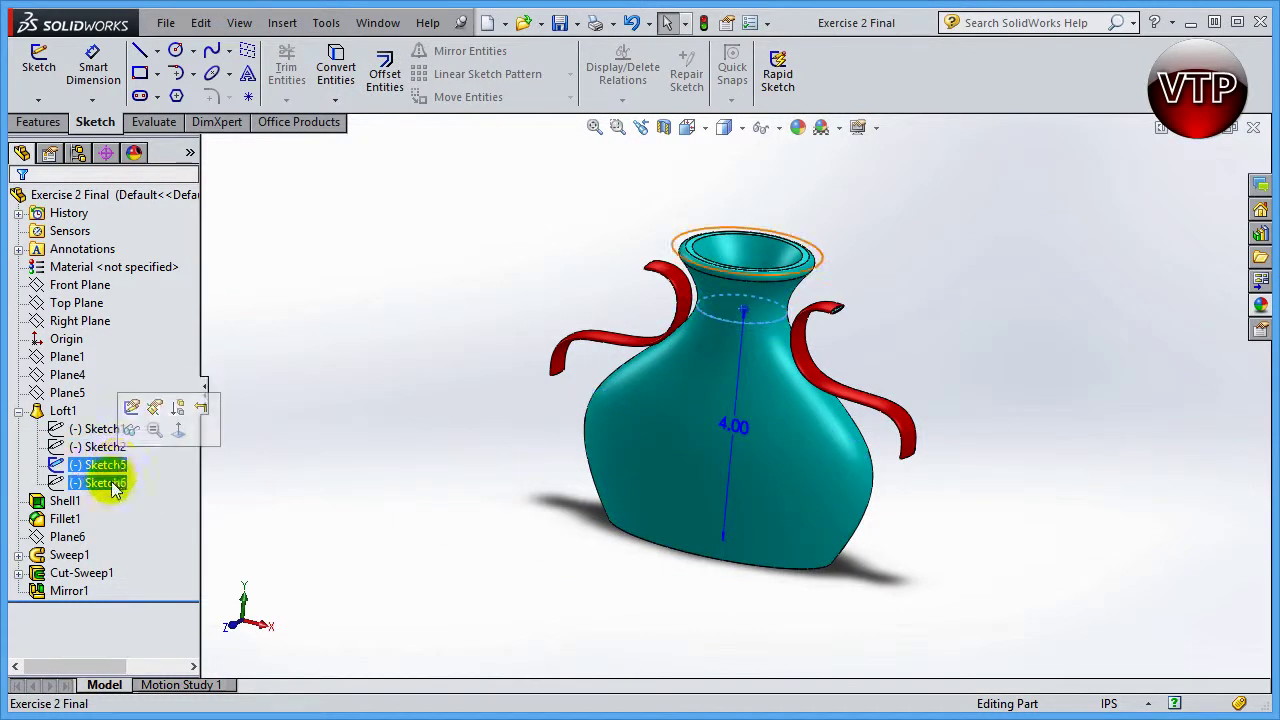
left_click(110, 486)
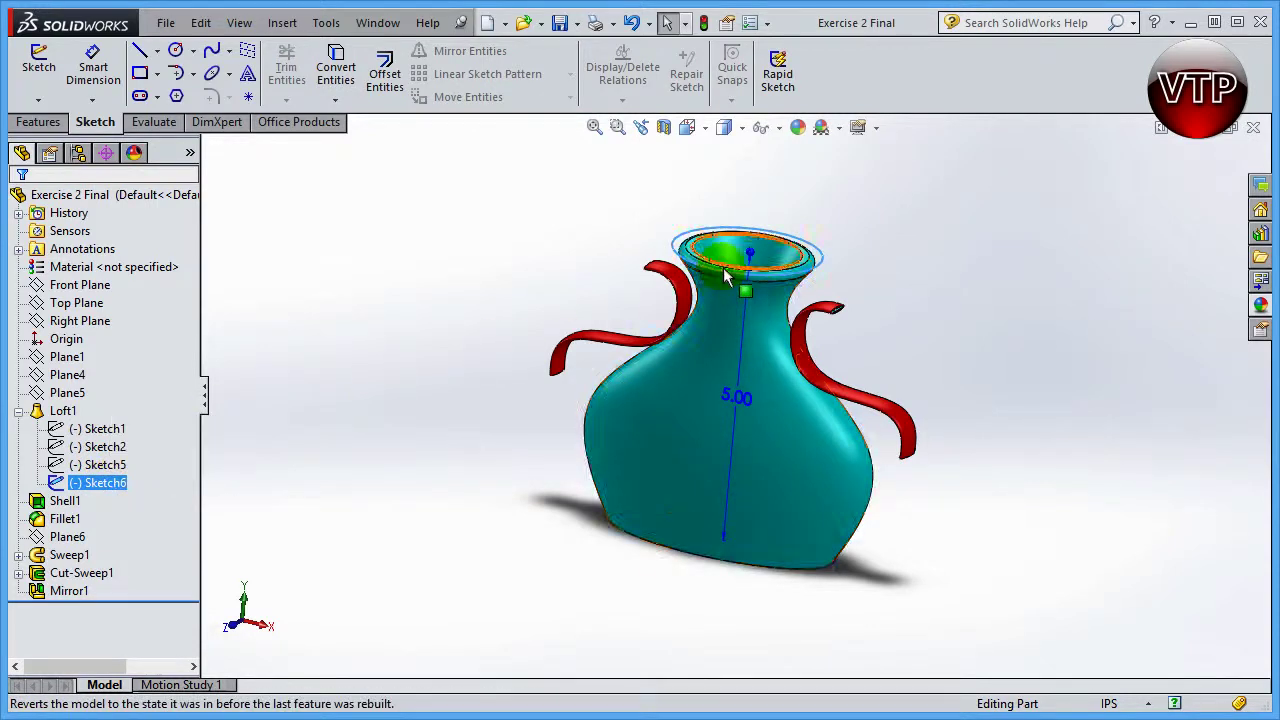
Show reference planes Plane1, Plane4 and Plane5 against a frontal view of the vase.
left_click(707, 590)
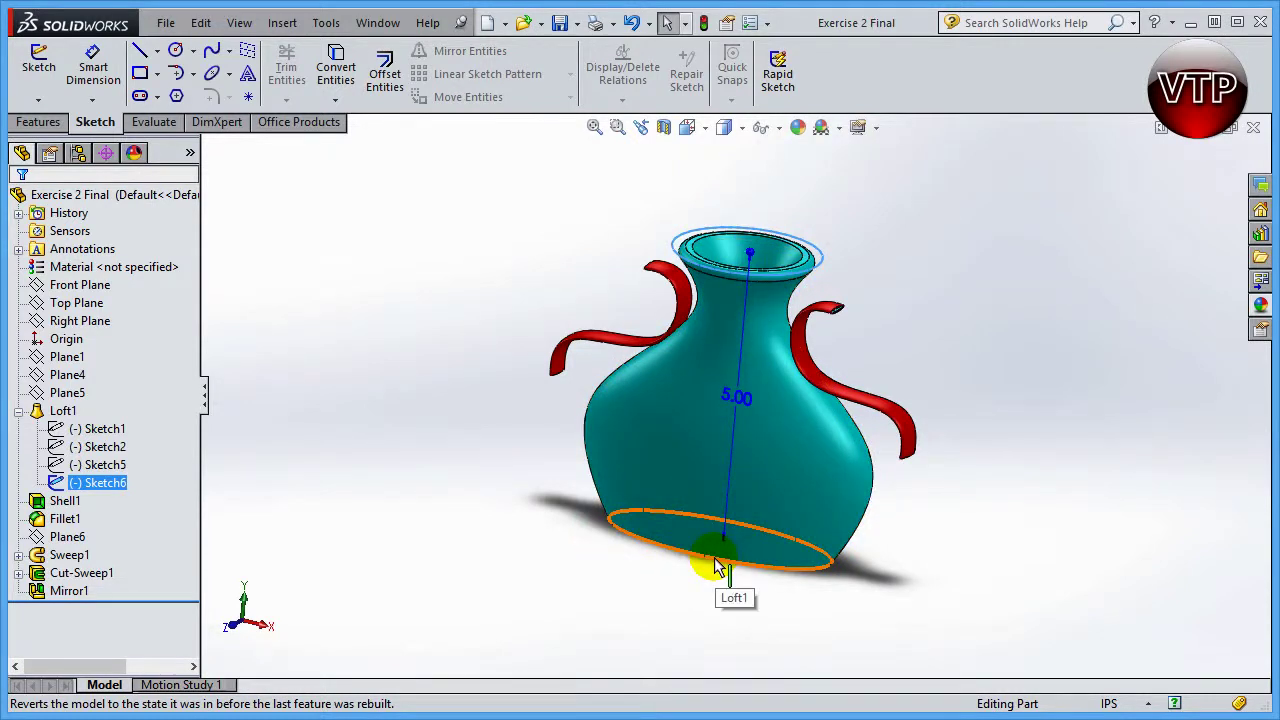
middle_click_drag(666, 597, 709, 455)
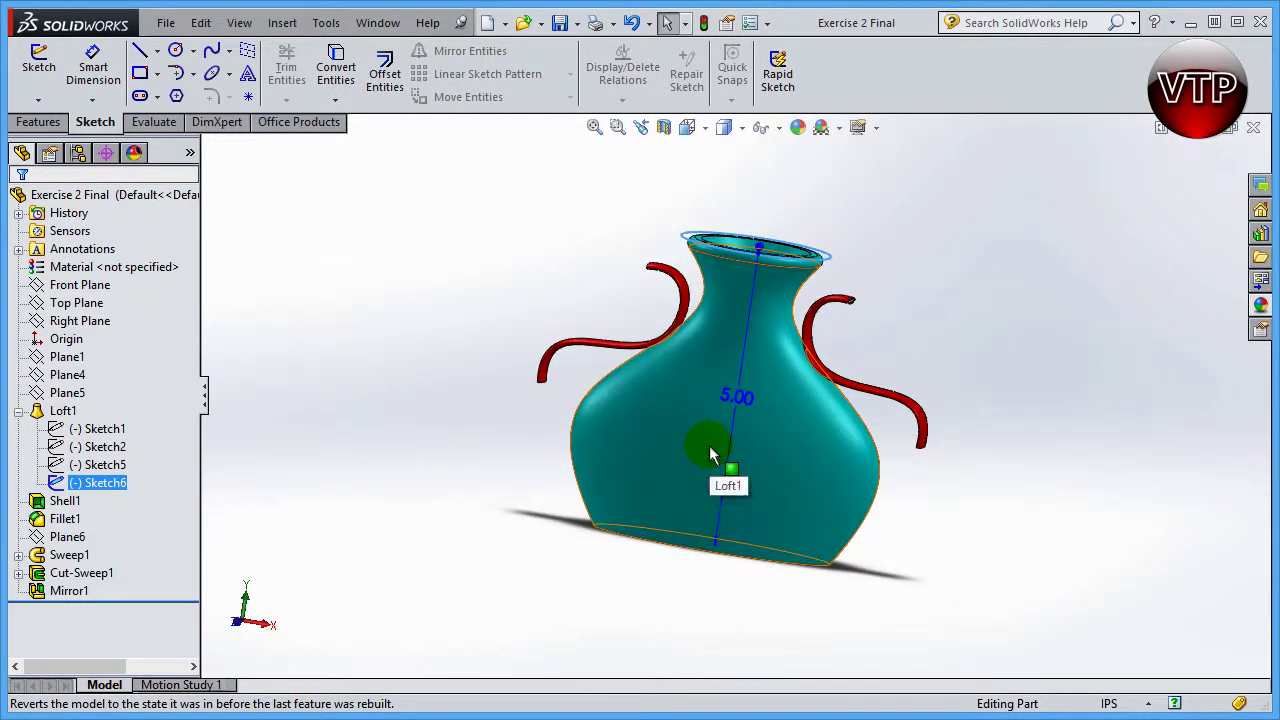
left_click(79, 360)
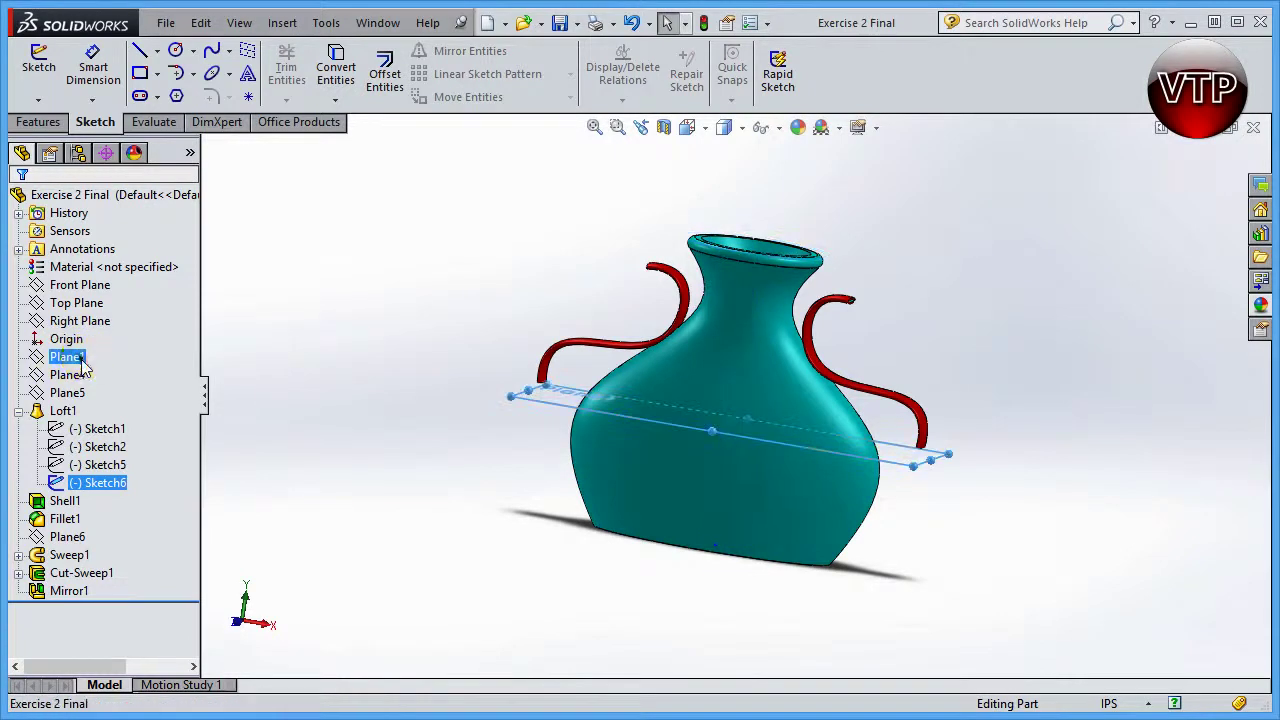
left_click(70, 375)
left_click(70, 393)
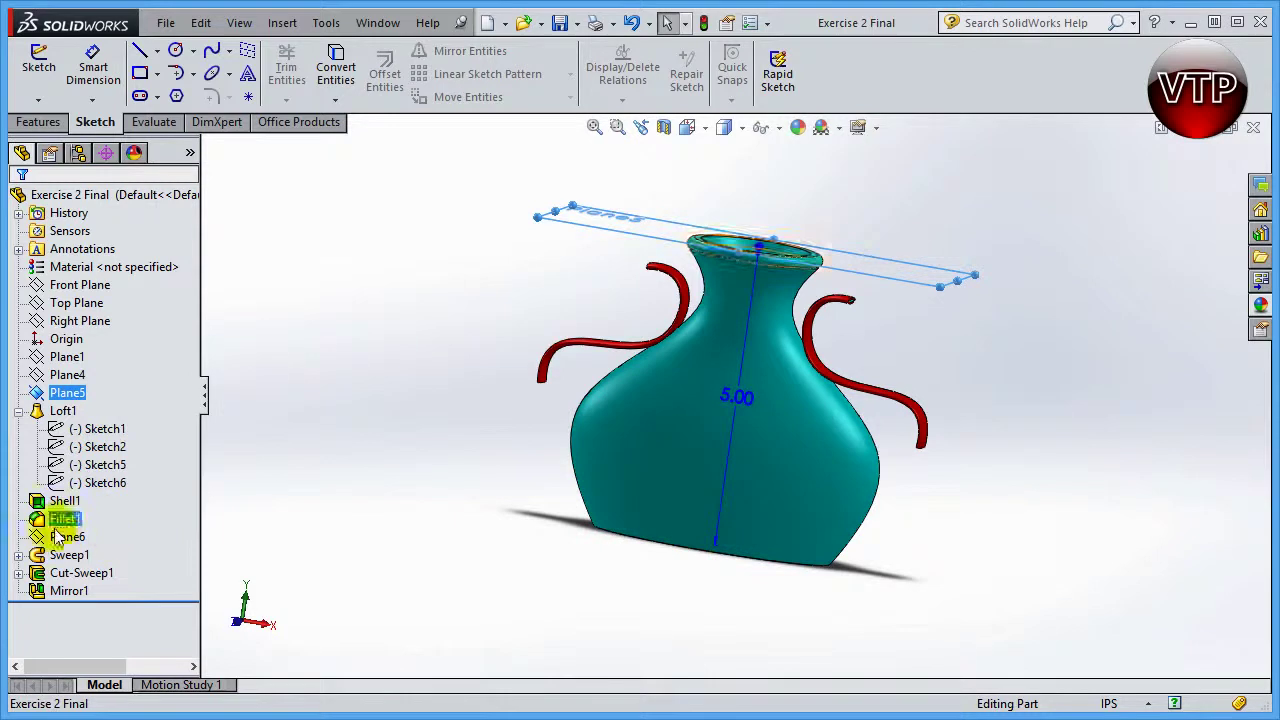
Collapse Loft1's sketch list, look inside the Shell1 hollowed vase, and bring up the Features commands.
left_click(62, 411)
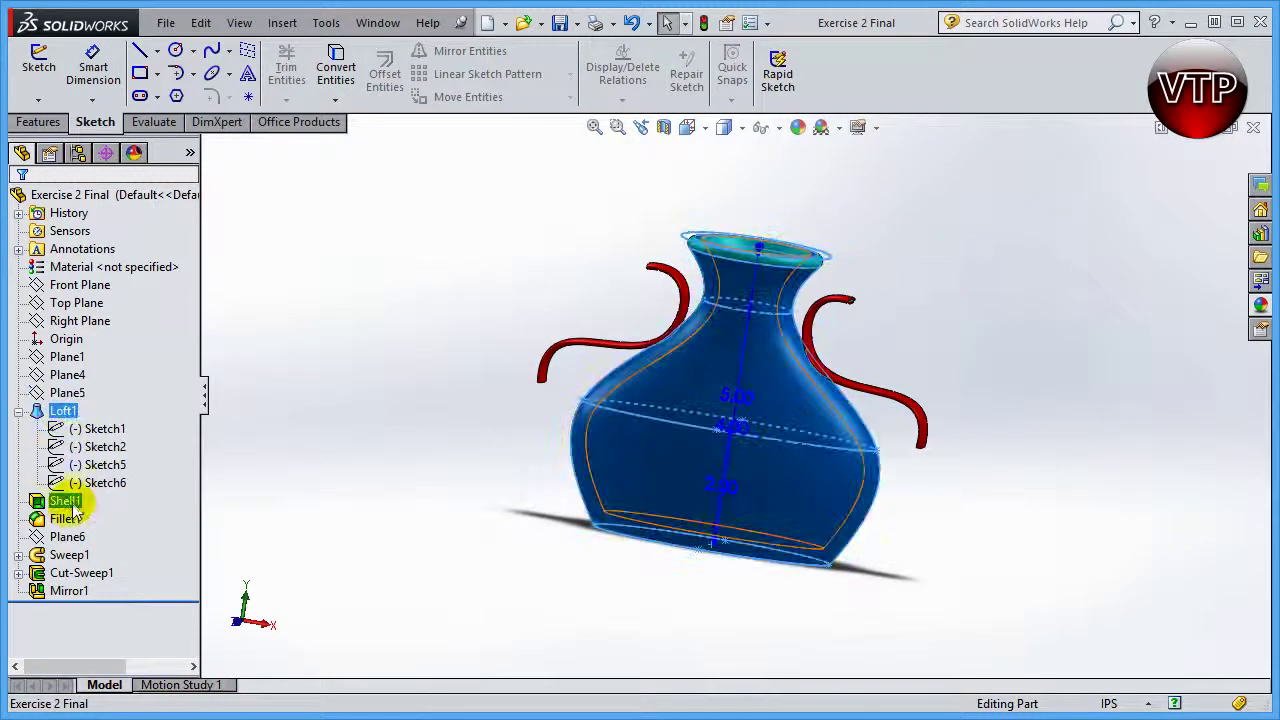
left_click(19, 412)
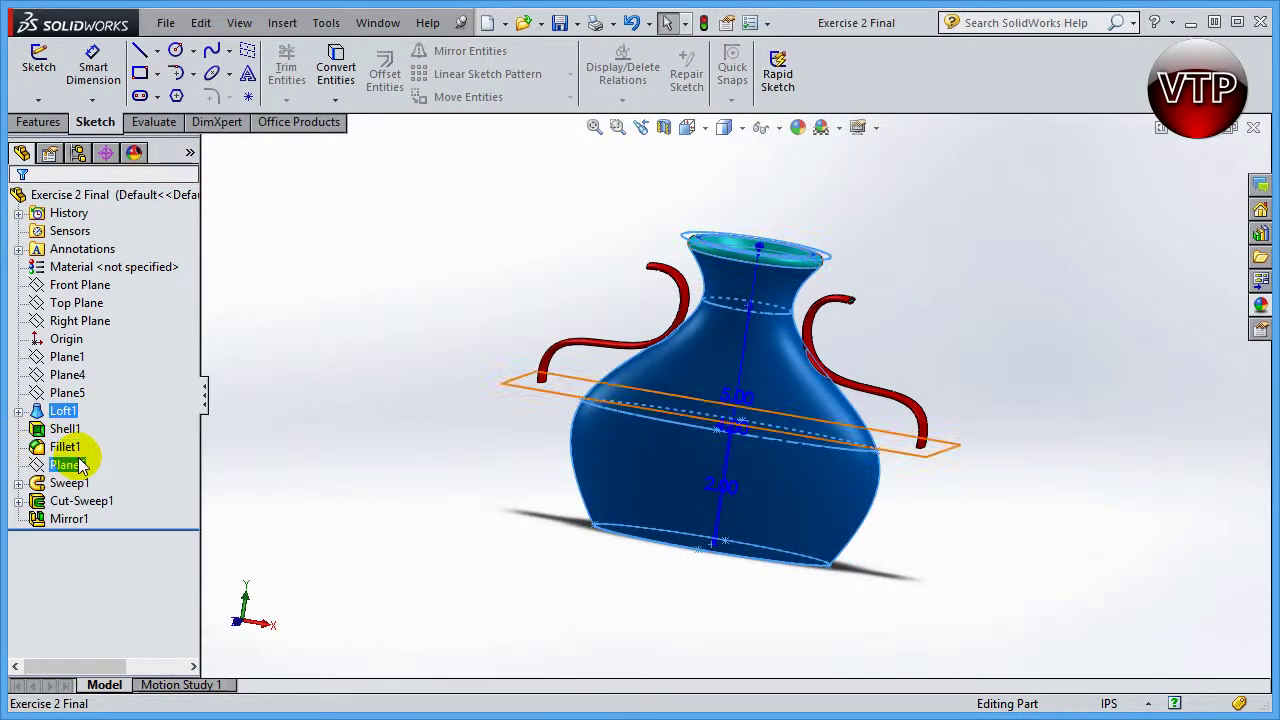
left_click(66, 428)
middle_click_drag(417, 323, 500, 337)
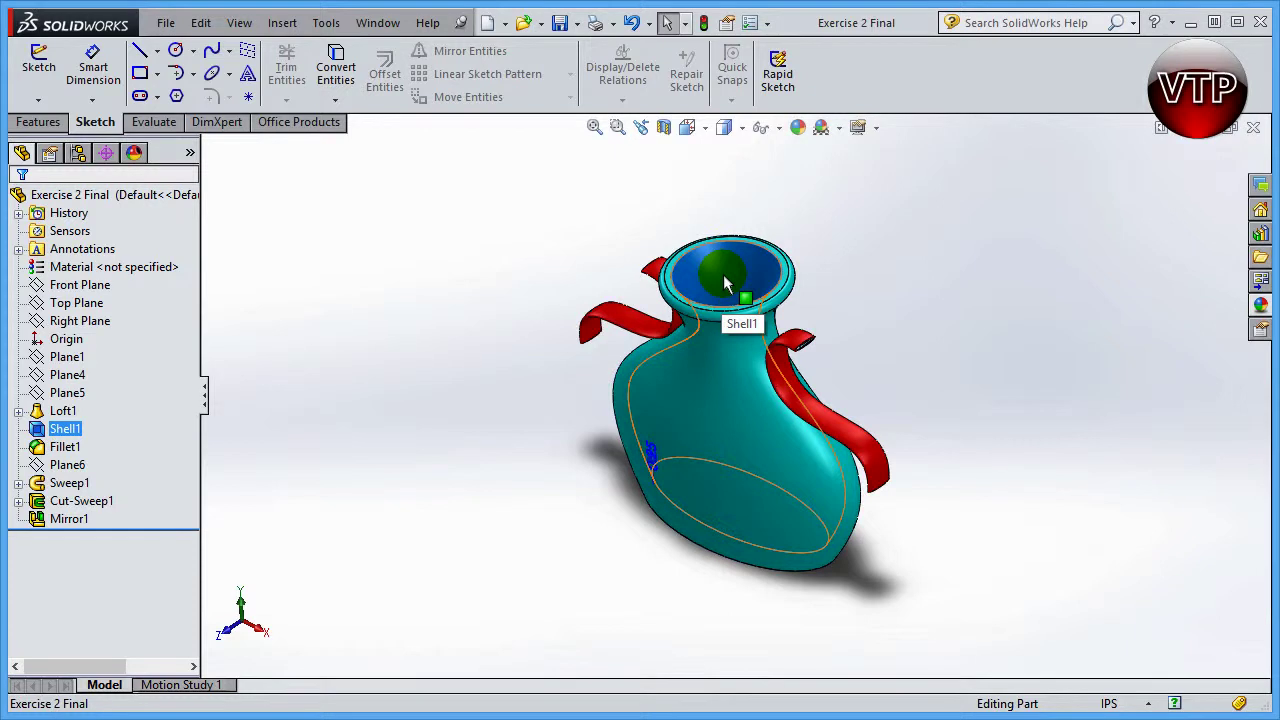
left_click(40, 121)
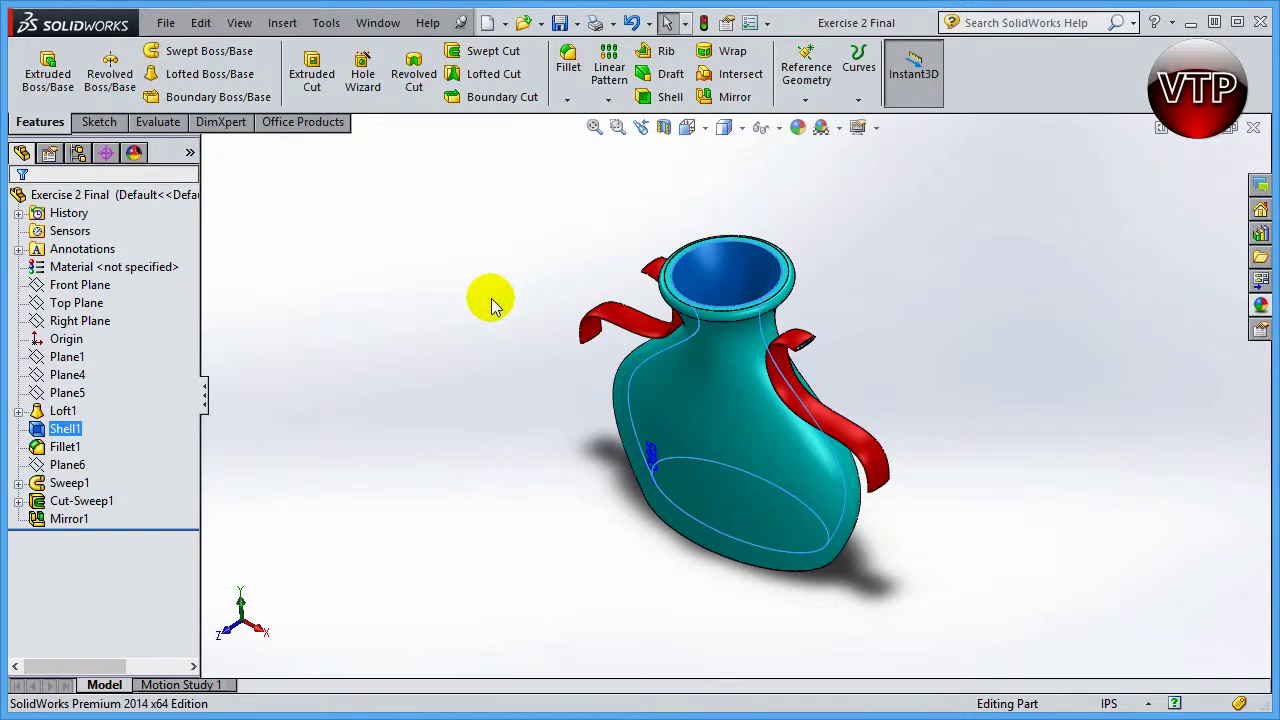
Review Fillet1 on the rim and Plane6, then display the Top Plane in a front-facing view.
left_click(65, 447)
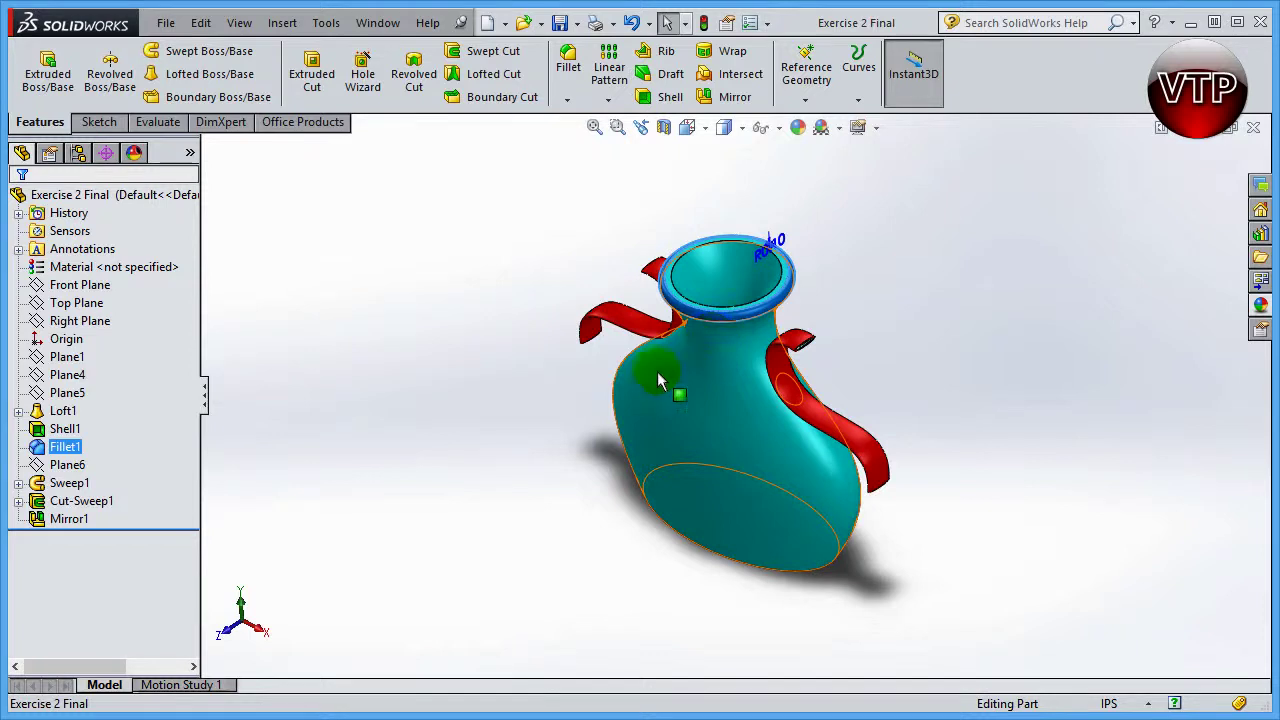
left_click(78, 466)
middle_click_drag(578, 618, 634, 403)
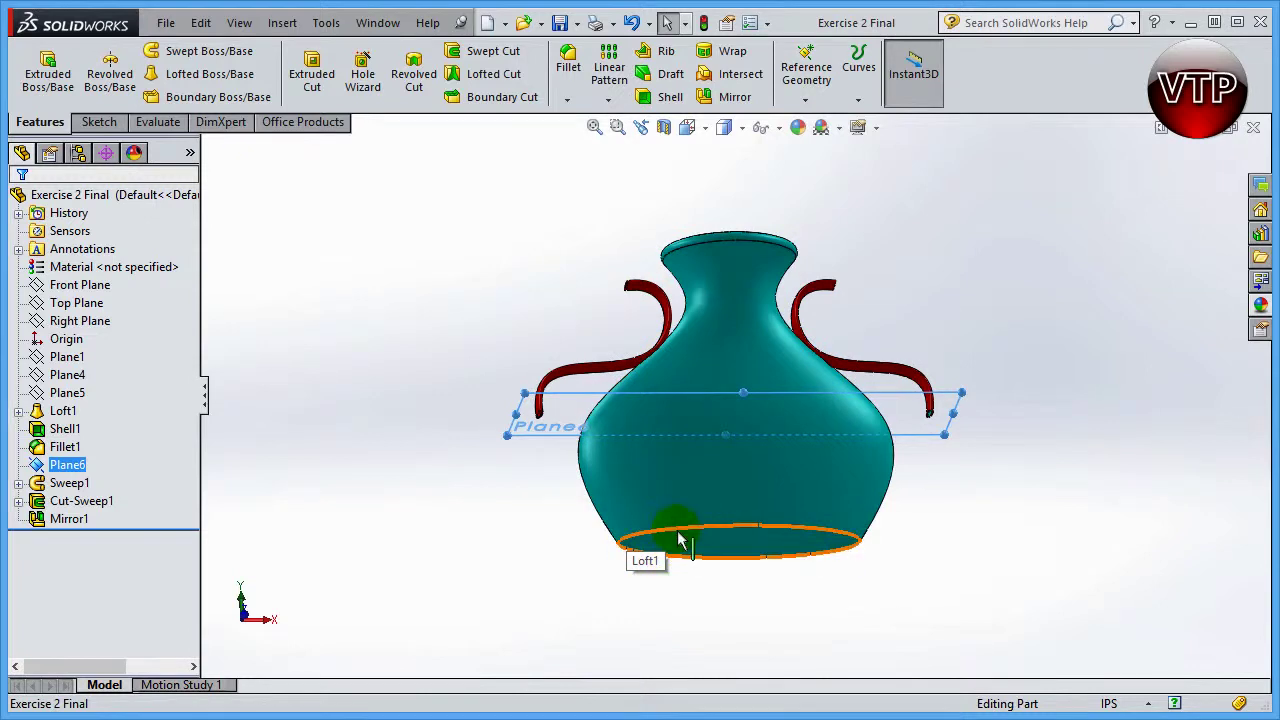
left_click(95, 304)
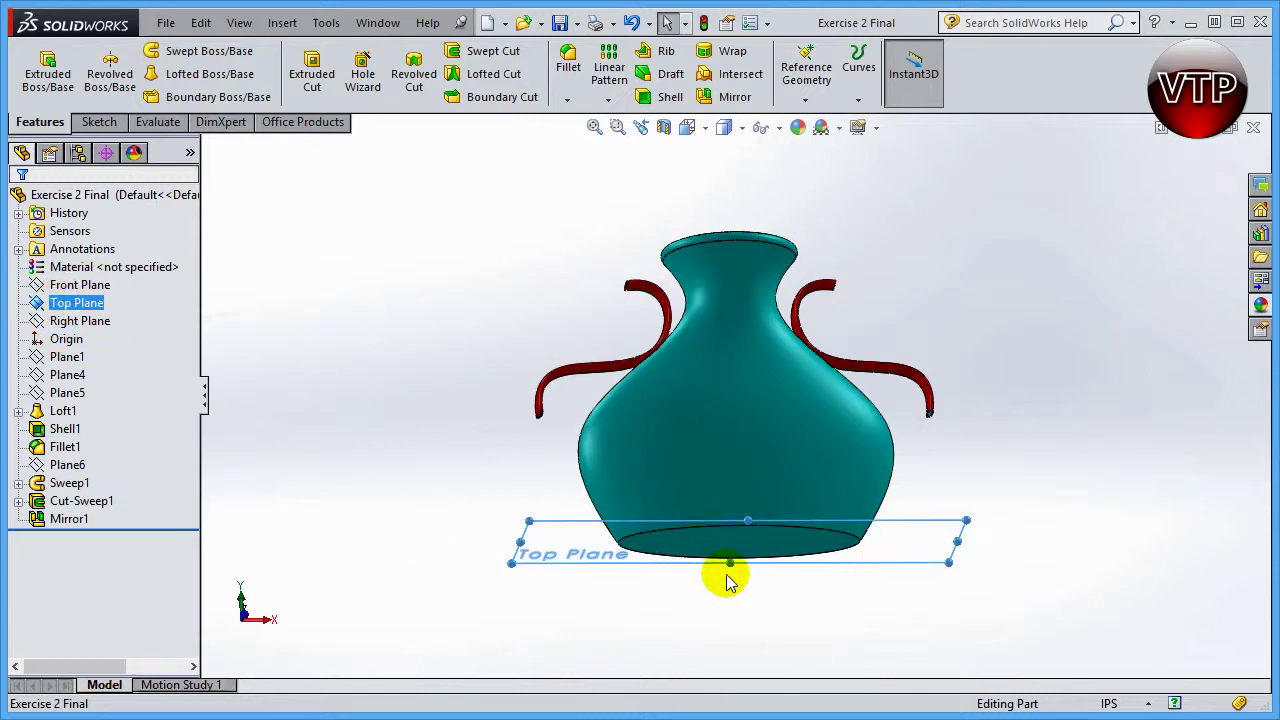
Show Plane6 and zoom onto the right handle, selecting its sweep end face.
left_click(67, 465)
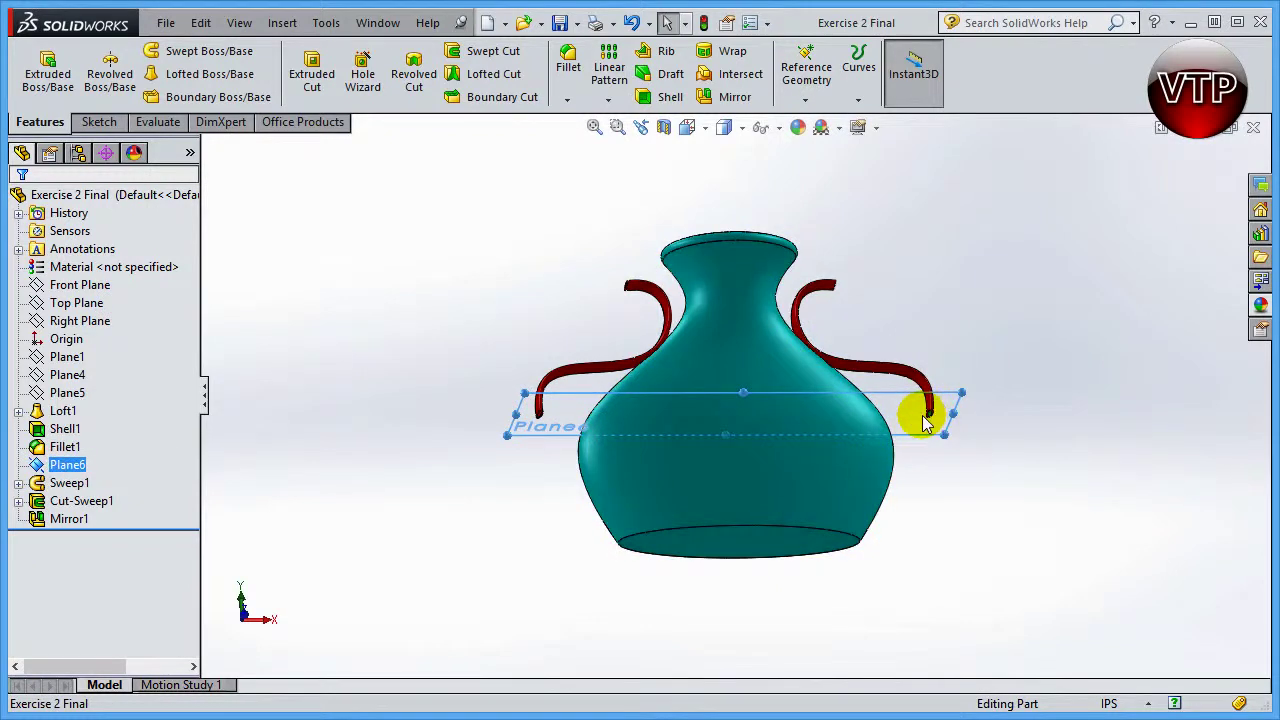
scroll(925, 432, "down", 4)
middle_click_drag(925, 432, 897, 414)
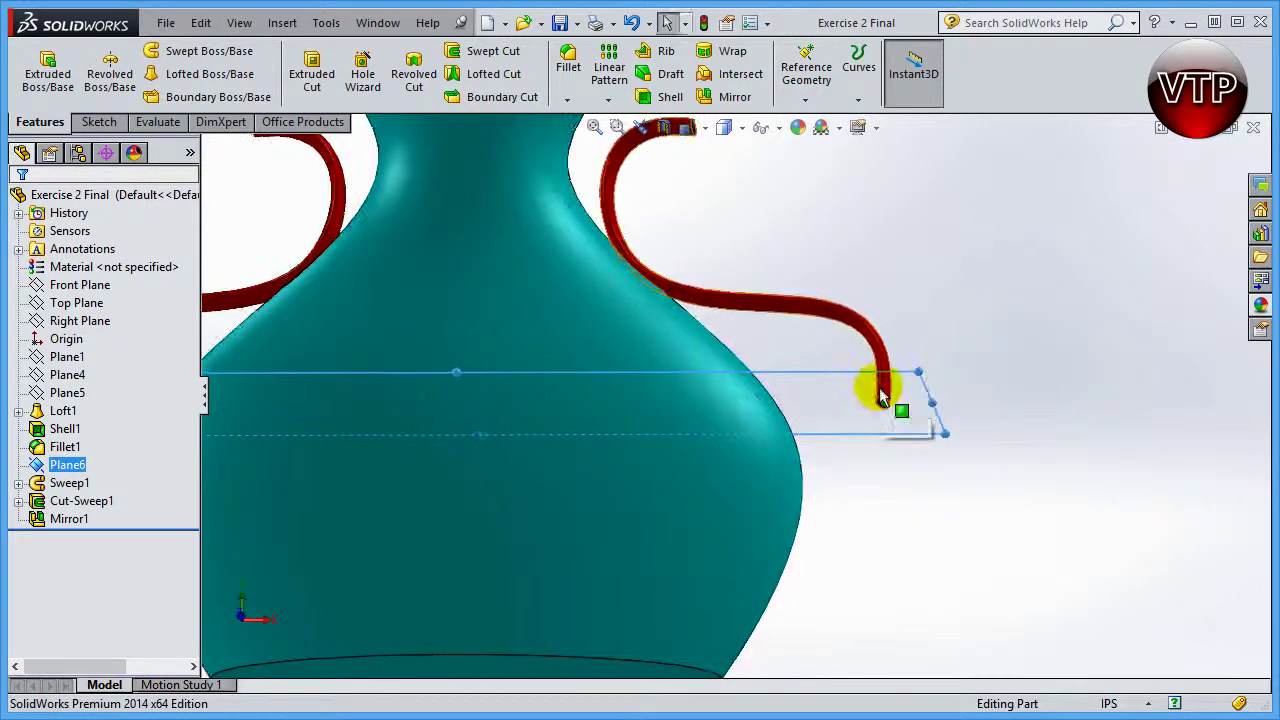
left_click(883, 400)
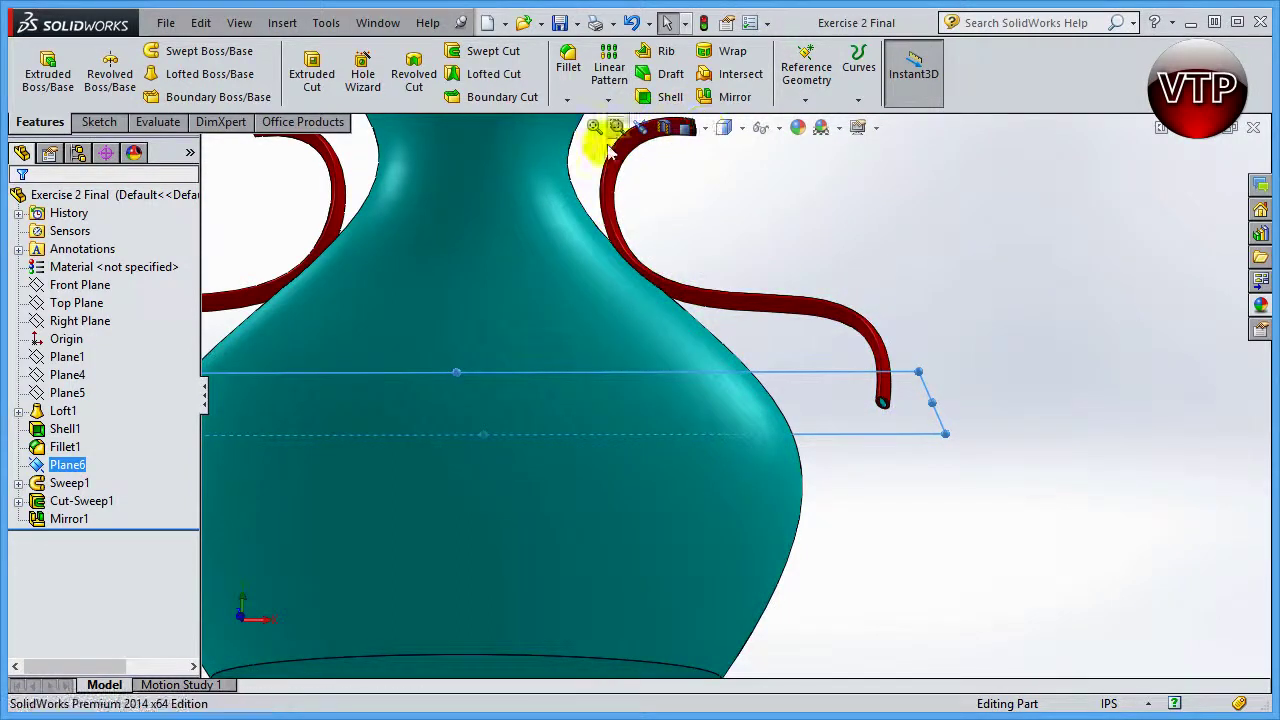
scroll(711, 294, "down", 3)
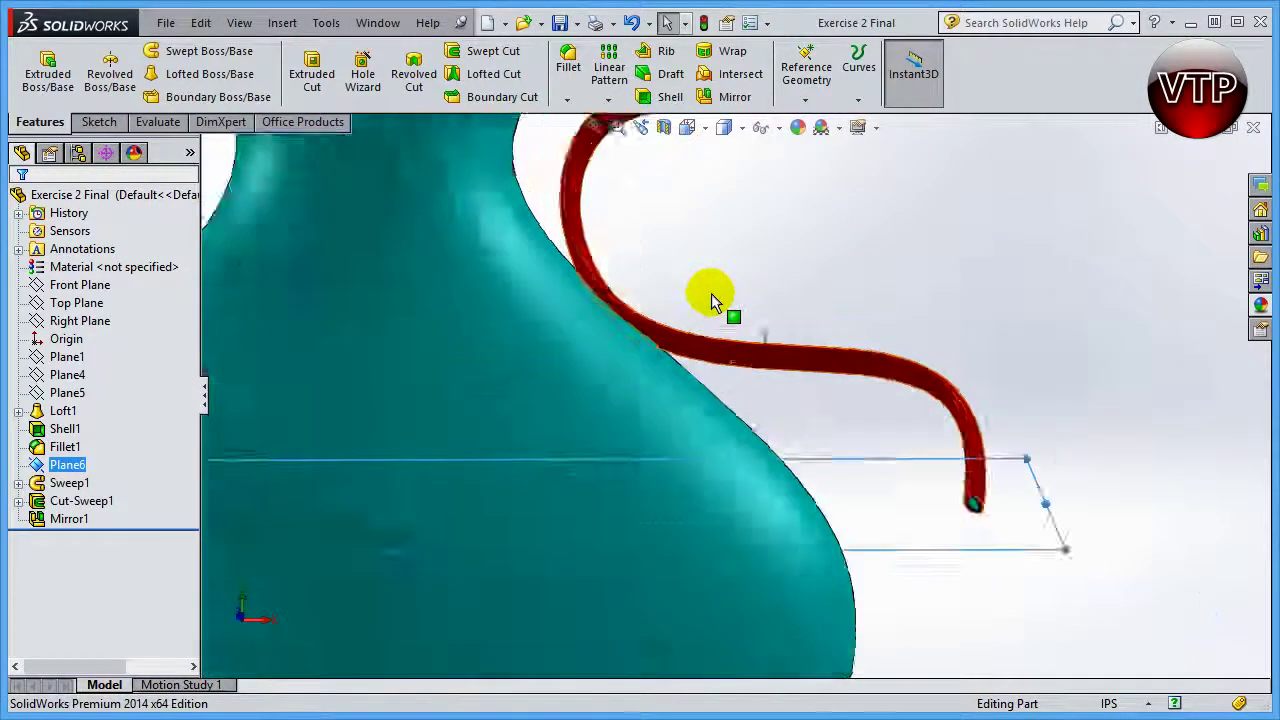
scroll(723, 292, "up", 8)
scroll(714, 309, "down", 4)
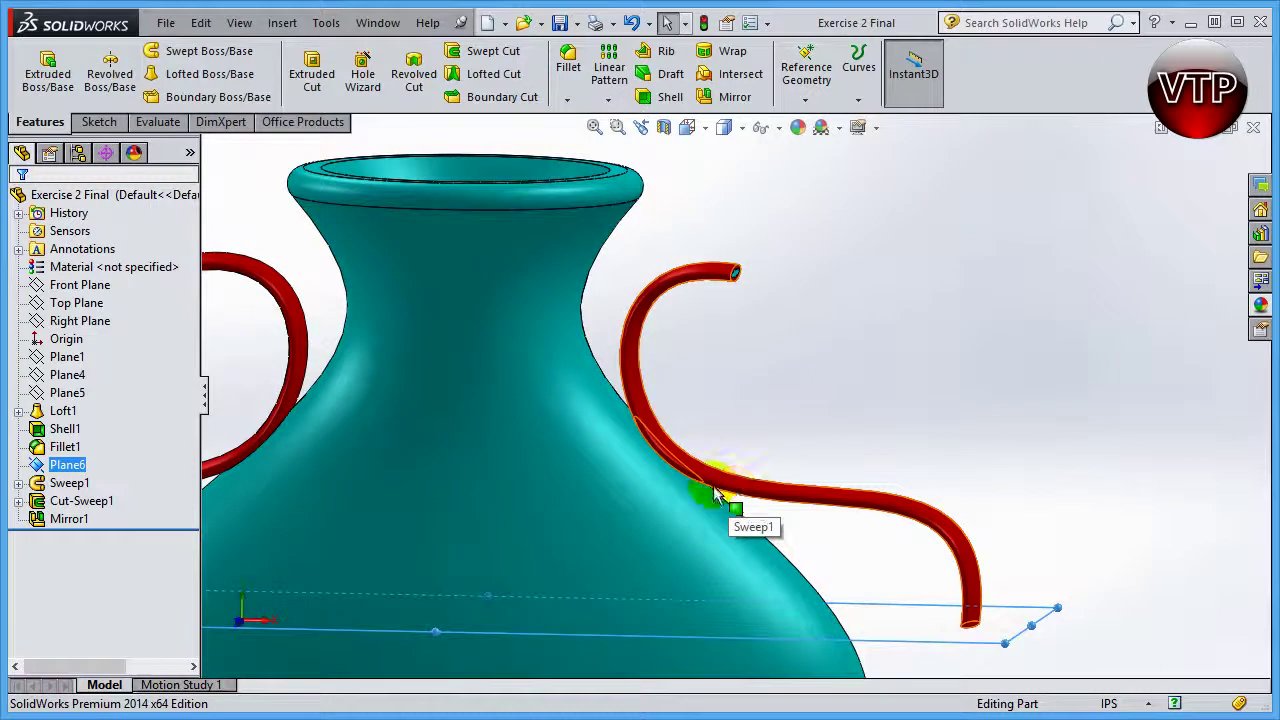
Review the Sweep1 and Cut-Sweep1 features, moving between the Sketch and Features tools.
left_click(99, 122)
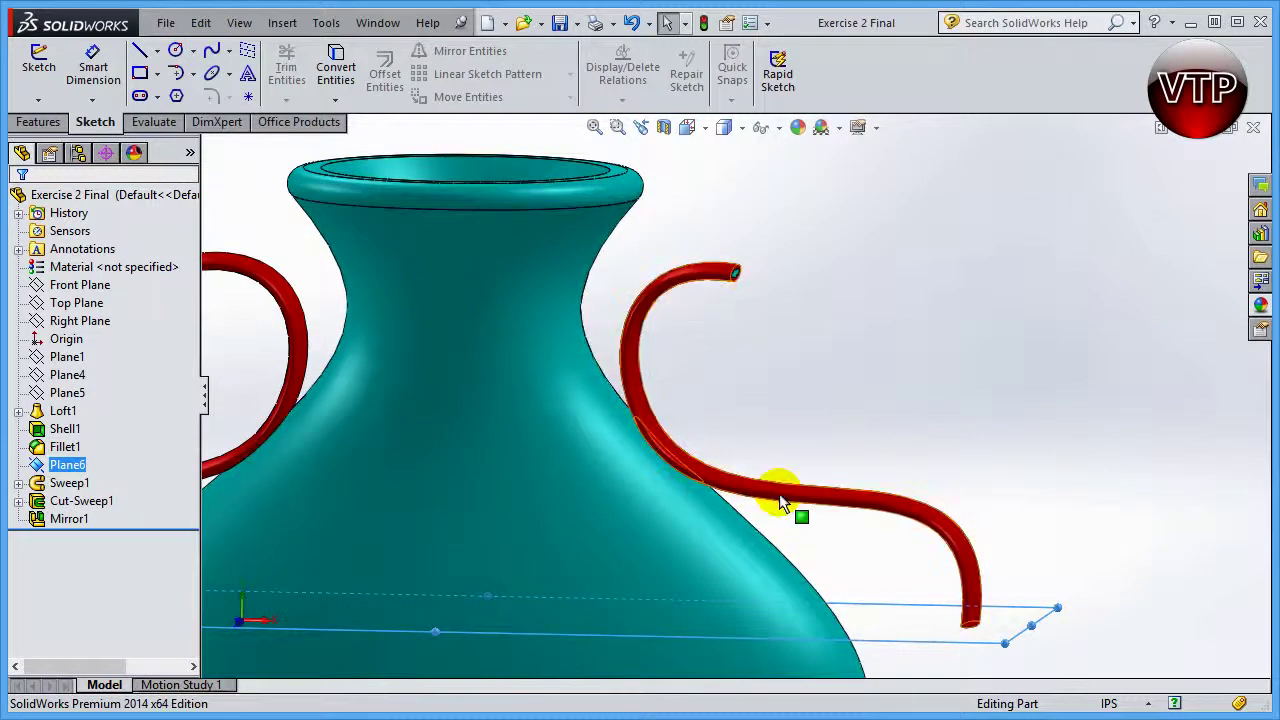
left_click(60, 485, "ctrl")
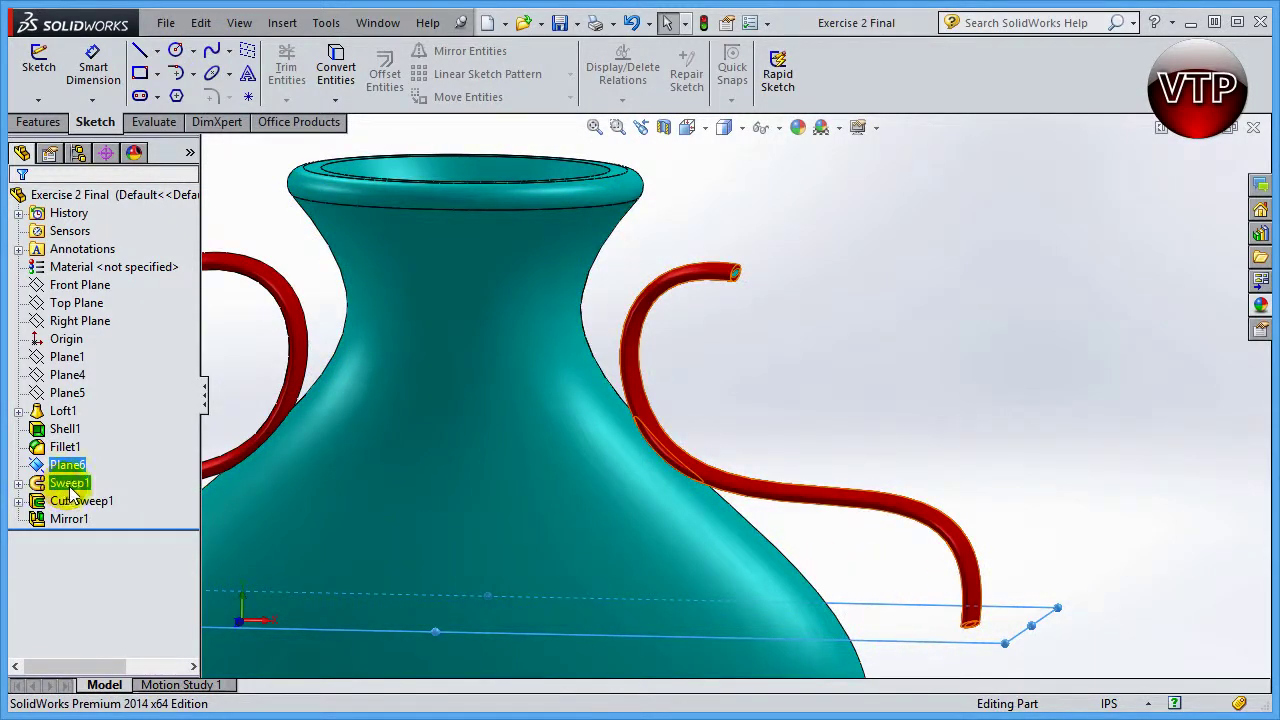
left_click(68, 484, "ctrl")
left_click(80, 501, "ctrl")
left_click(80, 503, "ctrl")
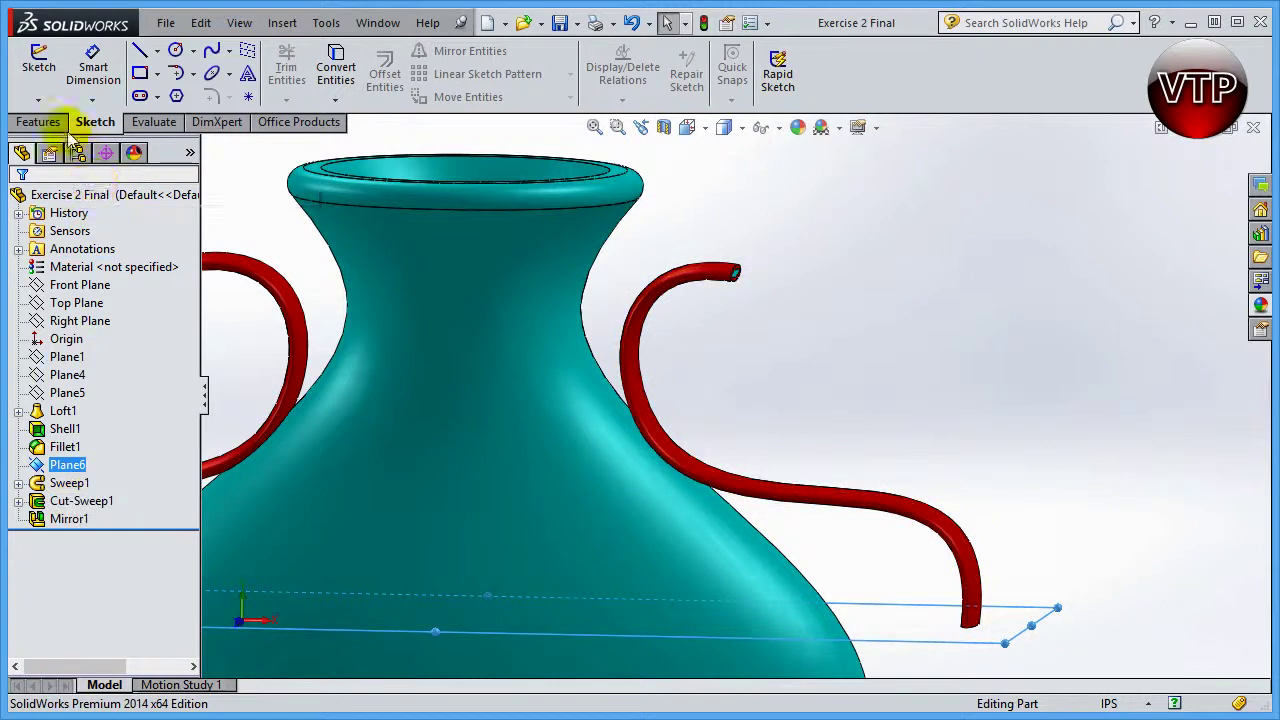
left_click(38, 121)
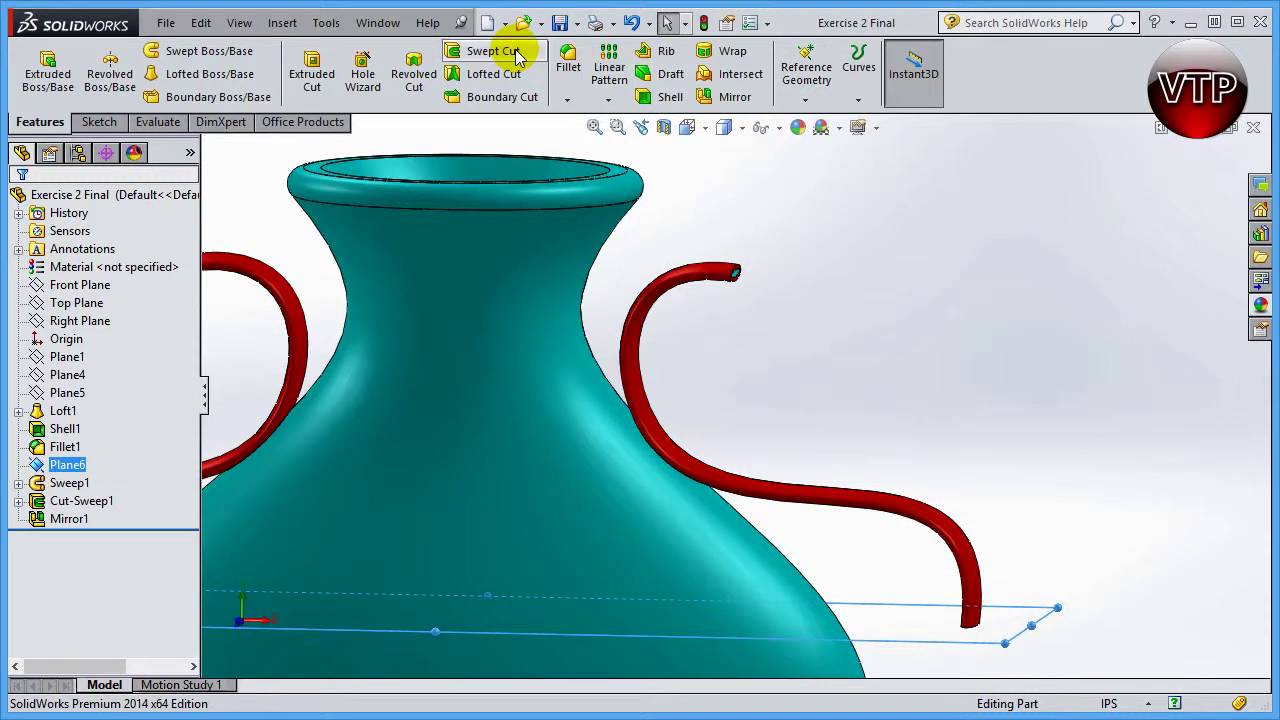
middle_click_drag(893, 450, 845, 395)
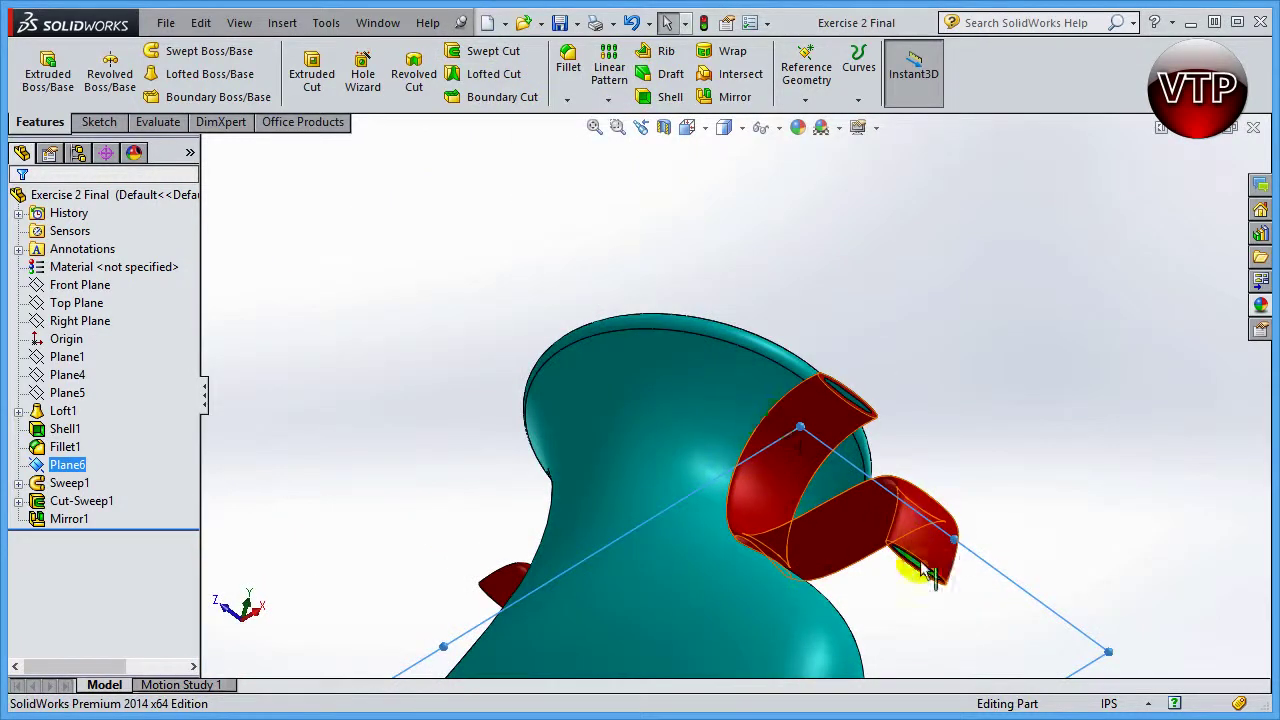
scroll(920, 572, "down", 5)
mouse_move(870, 527)
middle_mouse_down()
mouse_move(914, 480)
mouse_move(858, 487)
mouse_move(871, 509)
mouse_move(857, 471)
mouse_move(883, 462)
mouse_move(868, 505)
mouse_move(890, 486)
mouse_move(860, 495)
mouse_move(858, 510)
middle_mouse_up()
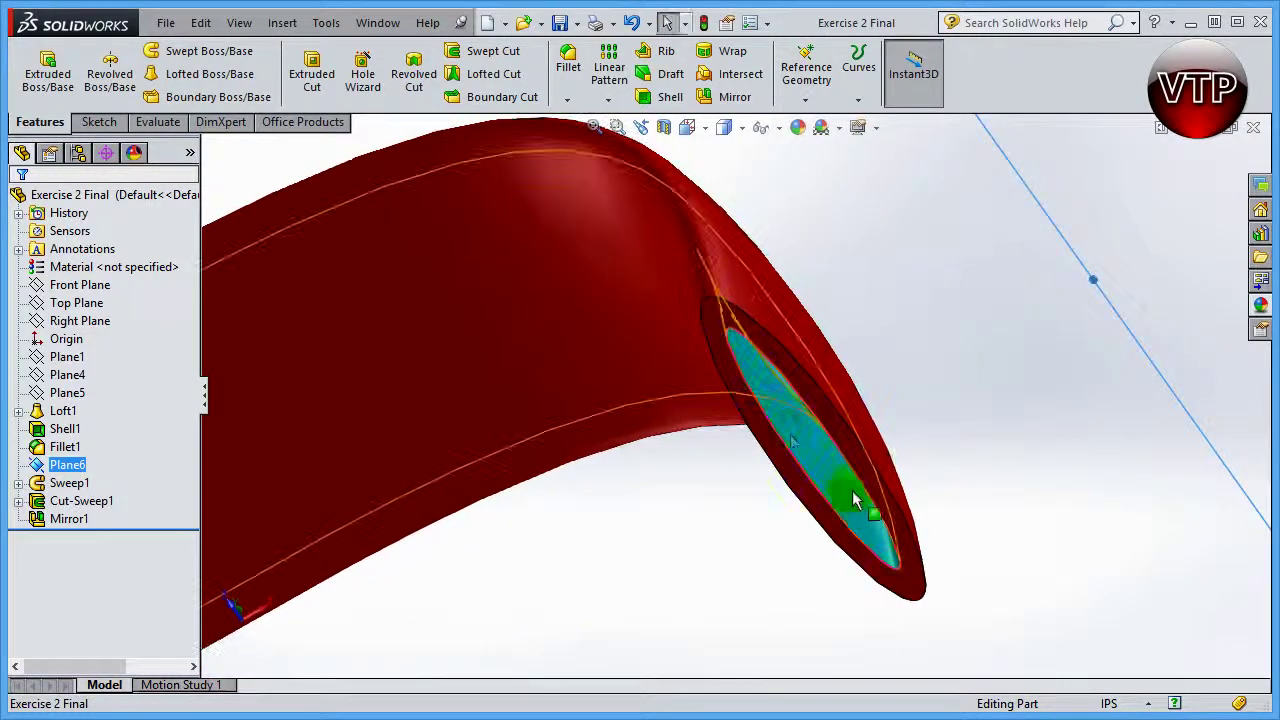
middle_click_drag(790, 440, 680, 434)
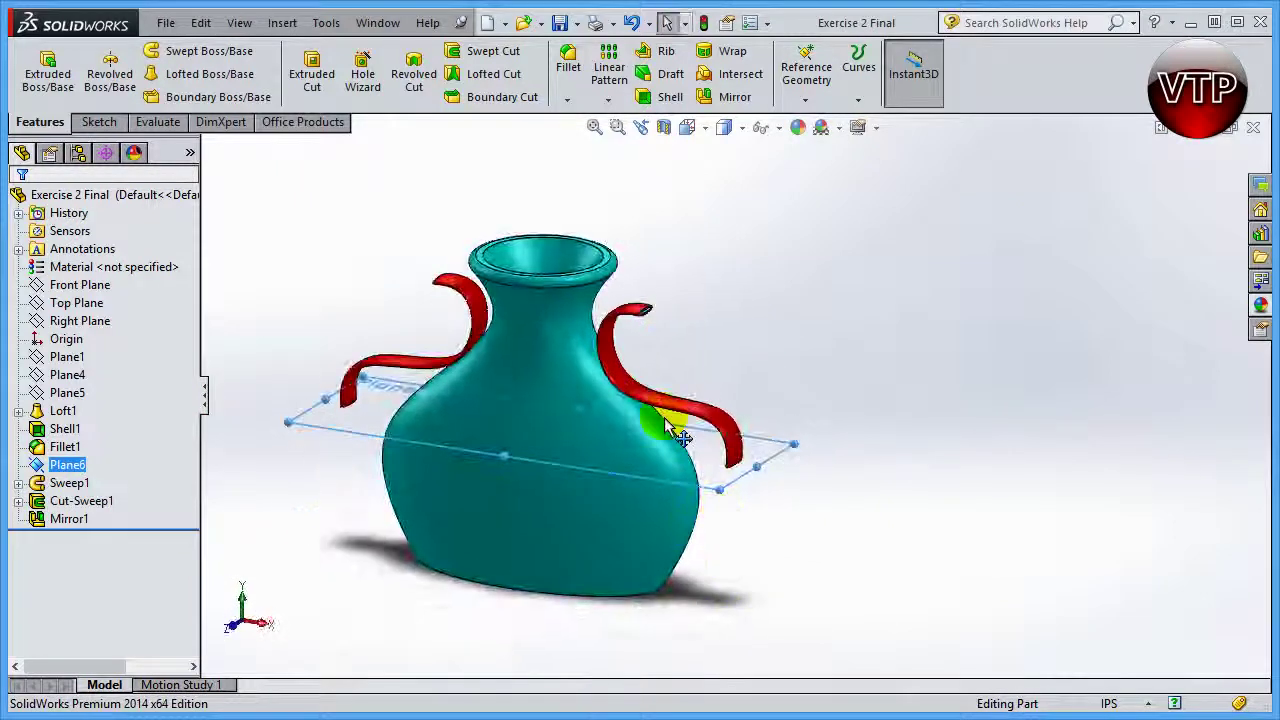
Select the right Sweep1 handle and the mirrored left handle, then clear the selection.
left_click(614, 336)
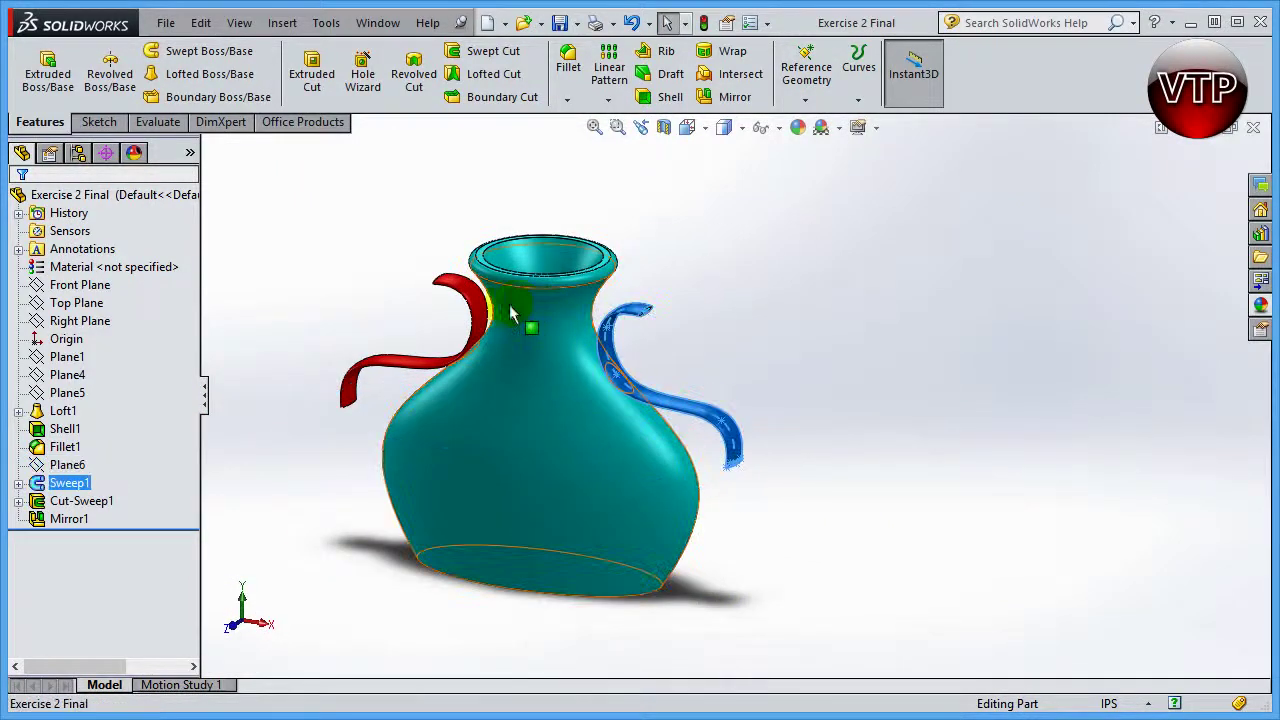
left_click(476, 316)
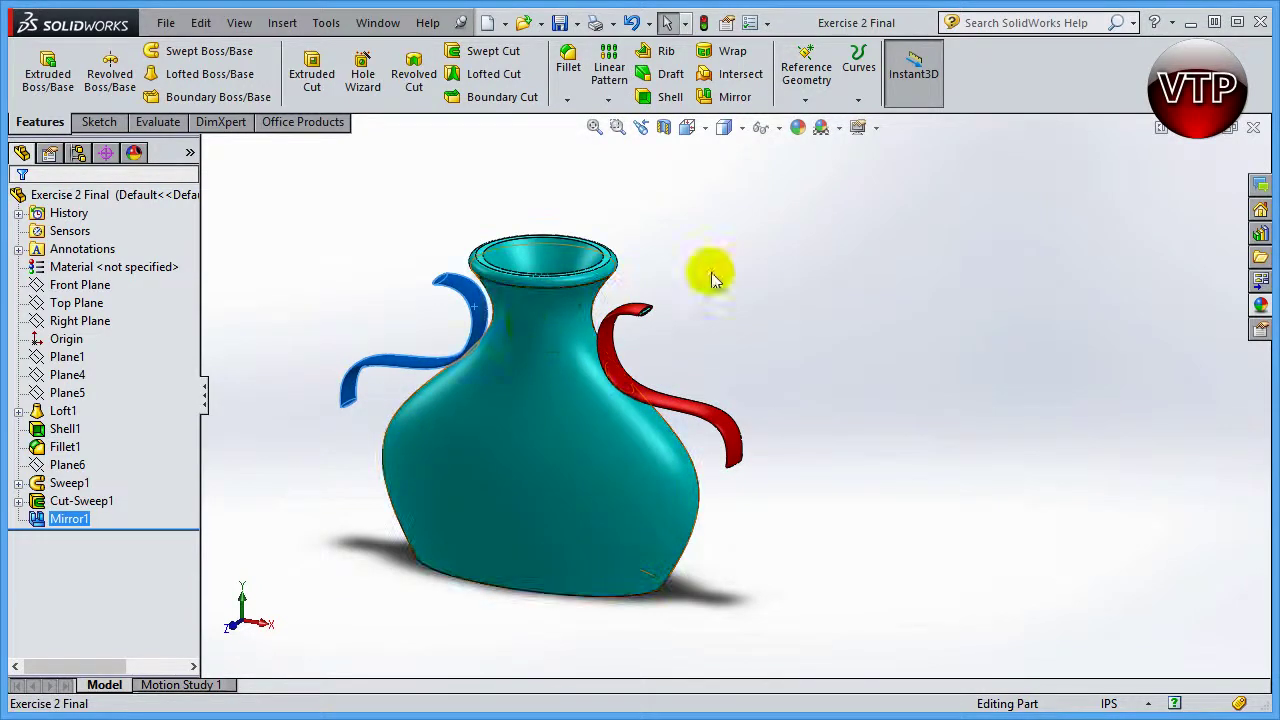
left_click(871, 257)
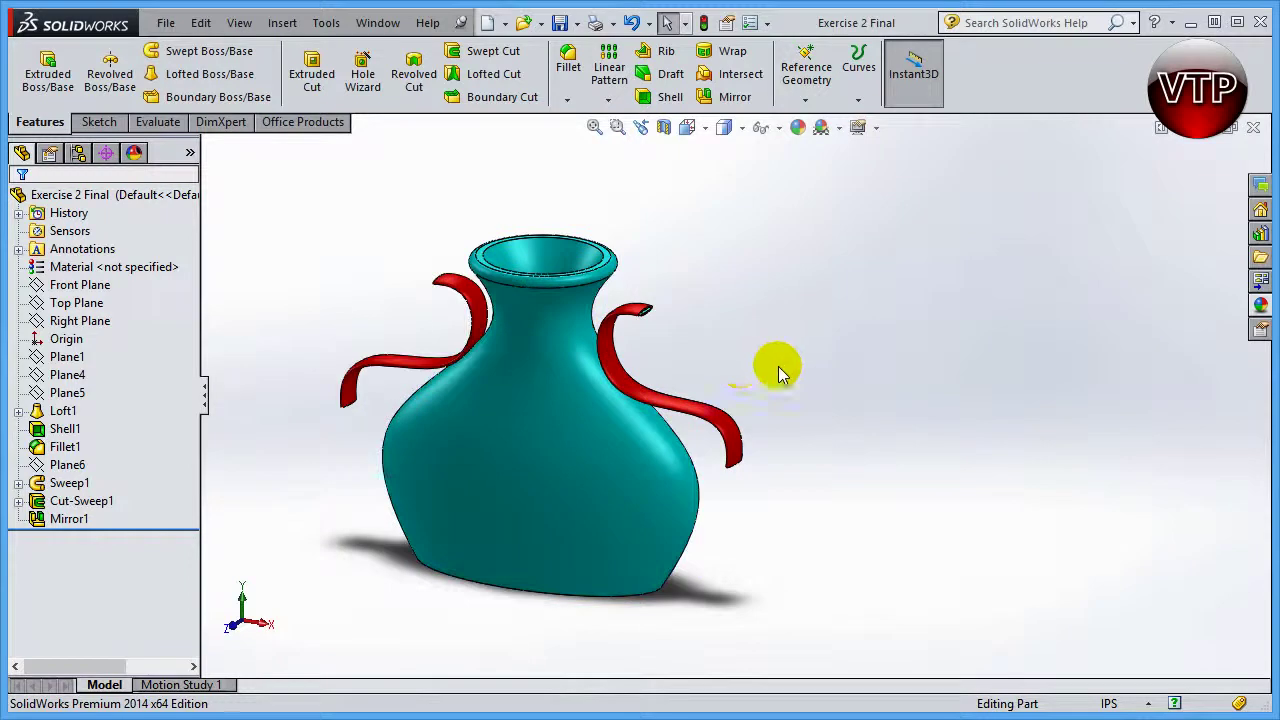
Set the view orientation to Front to see the vase straight-on.
scroll(727, 405, "up", 5)
left_click(738, 129)
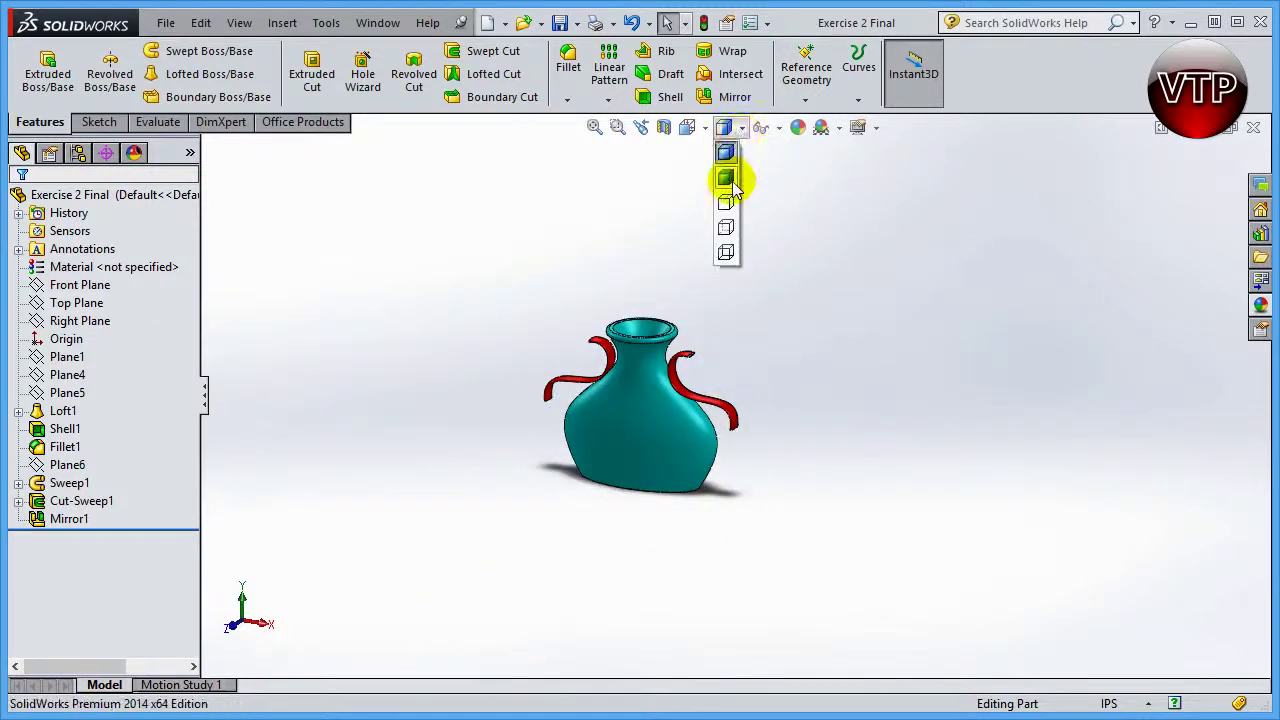
left_click(686, 127)
left_click(711, 203)
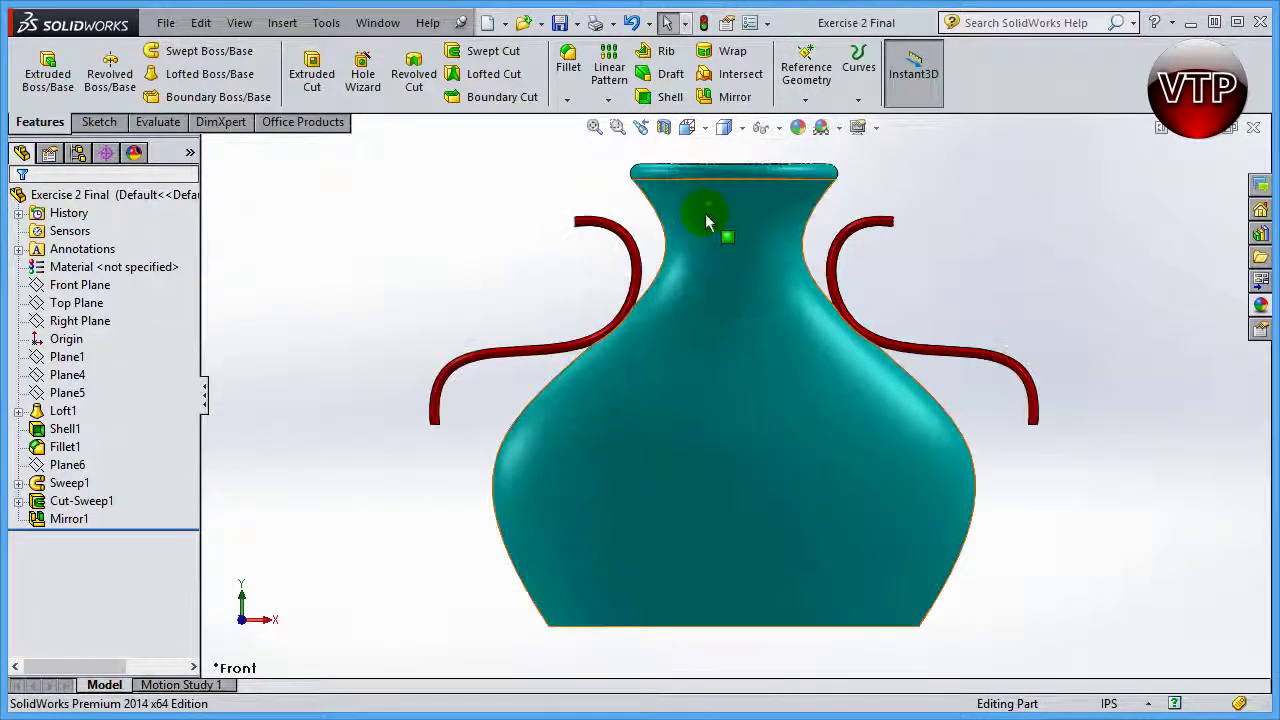